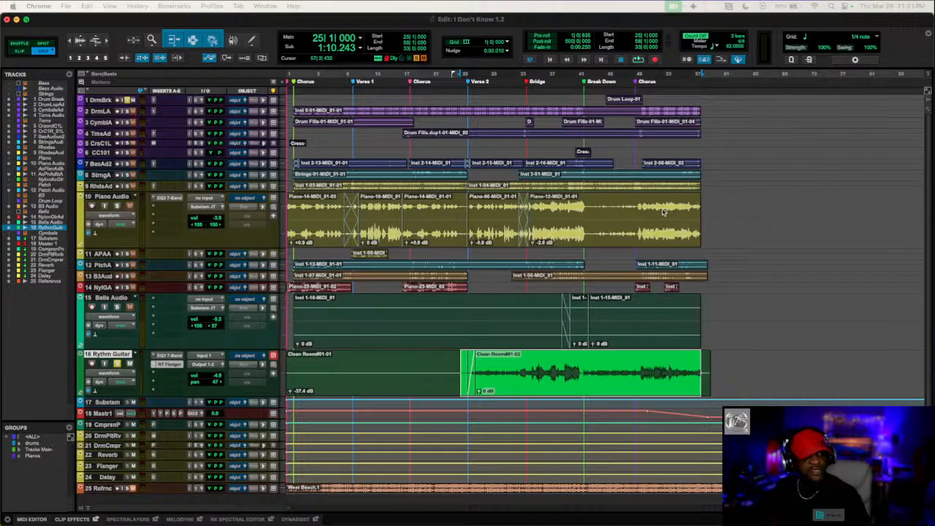
- Switch to Pro Tools, bring up the Mix window and close the Reel Tape Flanger plug-in window
click(778, 23)
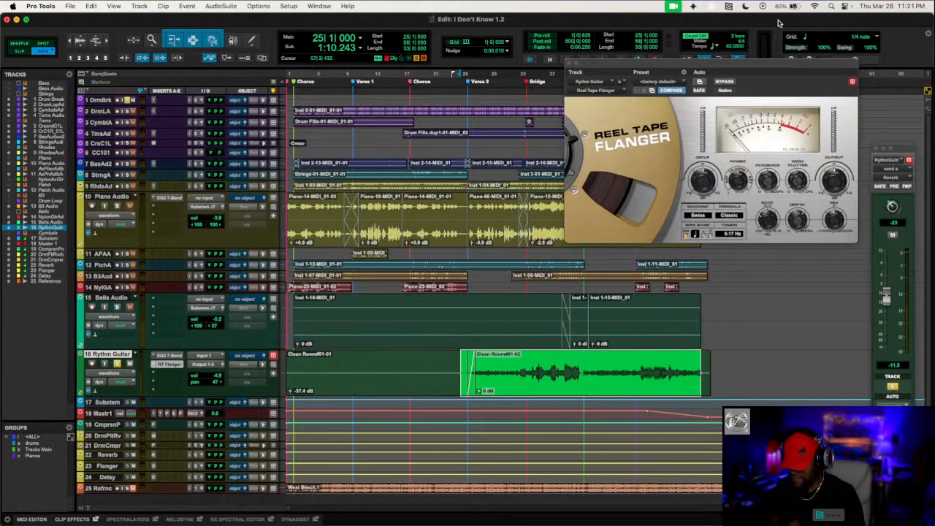
key(super+equal)
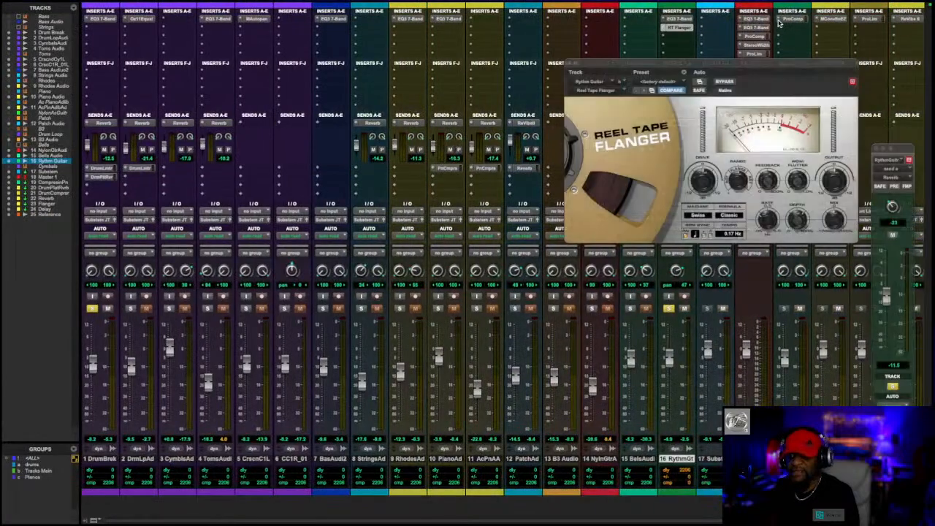
key(super+equal)
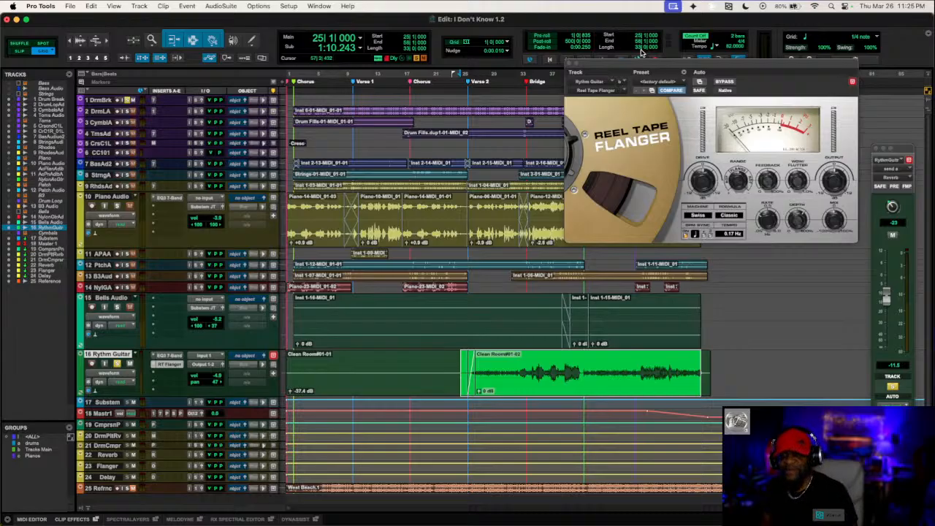
drag(634, 65, 648, 158)
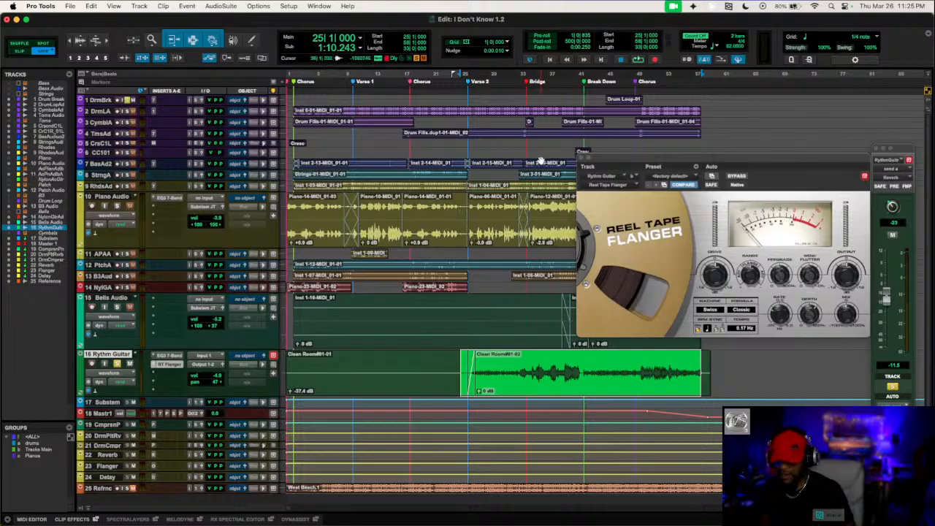
key(super+equal)
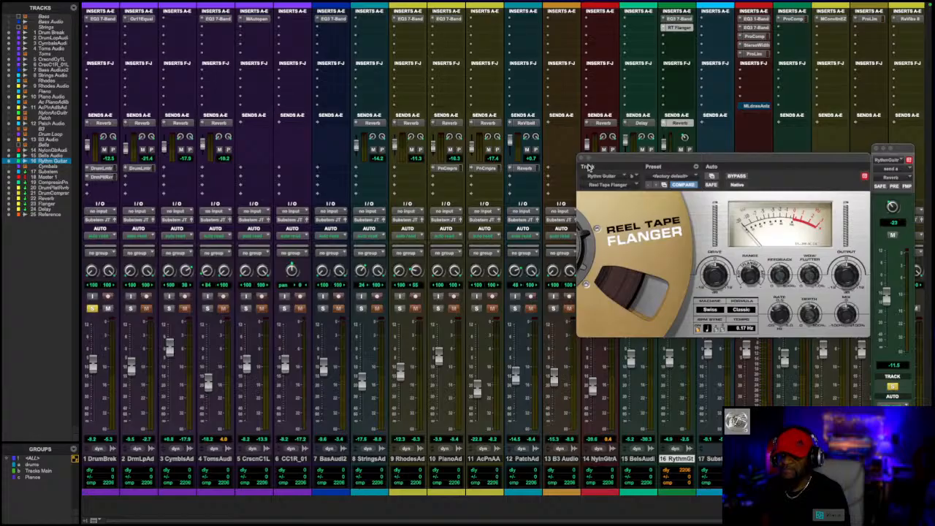
click(582, 158)
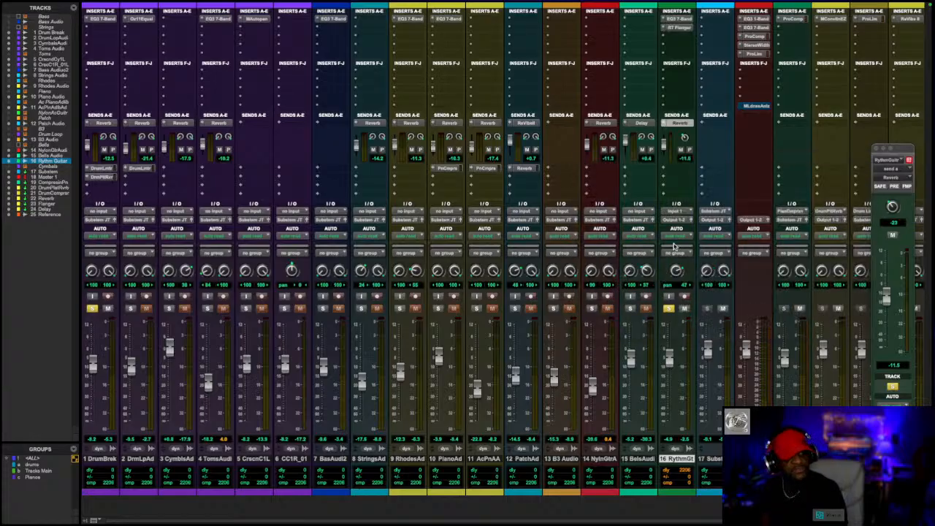
- Mute the Rythm Guitar track's Reverb send, bypass its RT Flanger and EQ3 7-Band inserts, and play the dry guitar
super+click(676, 124)
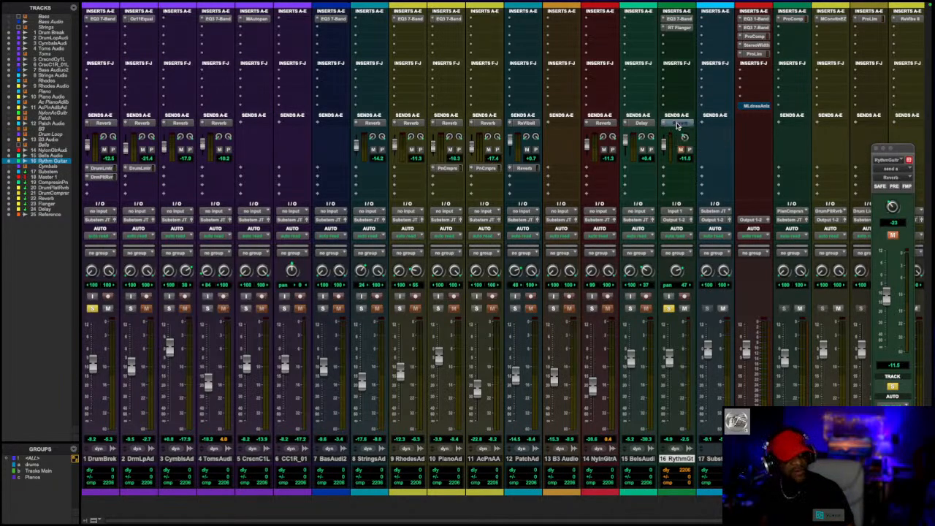
super+click(676, 28)
super+click(677, 20)
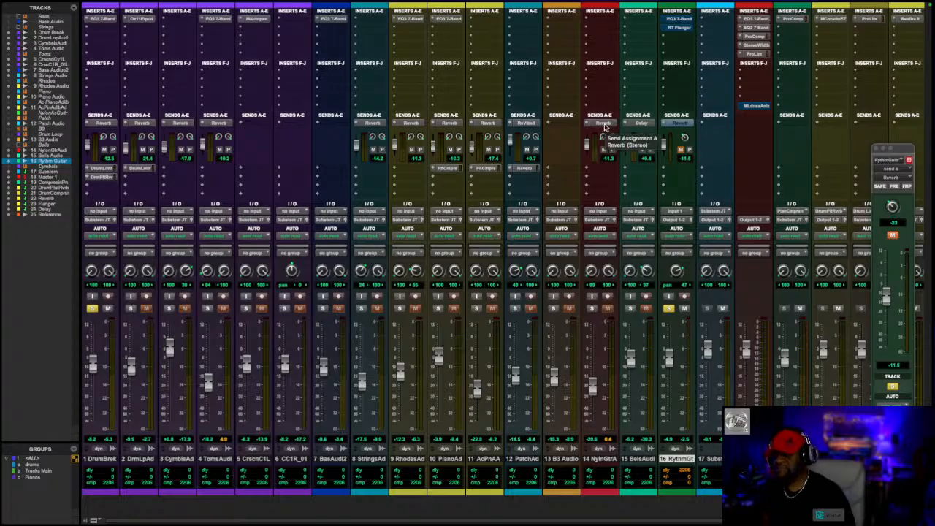
key(space)
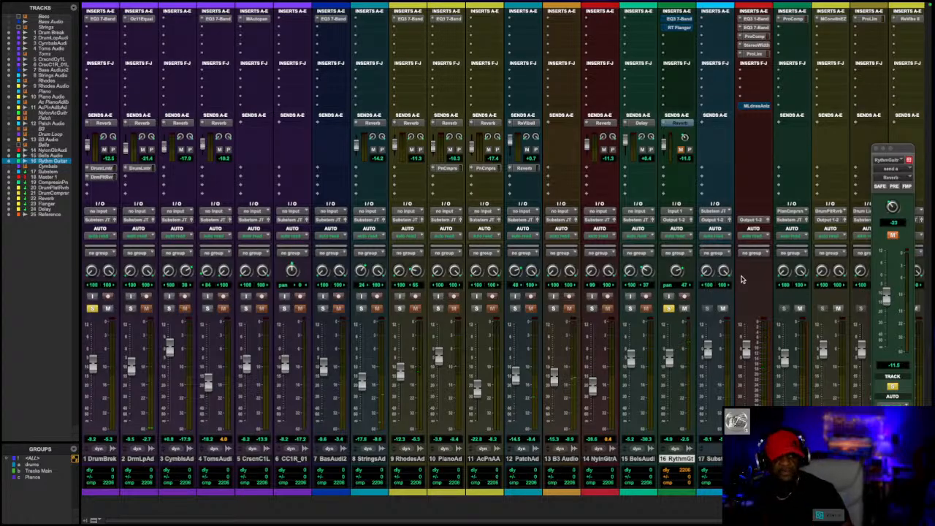
- Open the Rythm Guitar's EQ3 7-Band and toggle its bypass to compare the sound during playback, ending with the EQ active
click(676, 20)
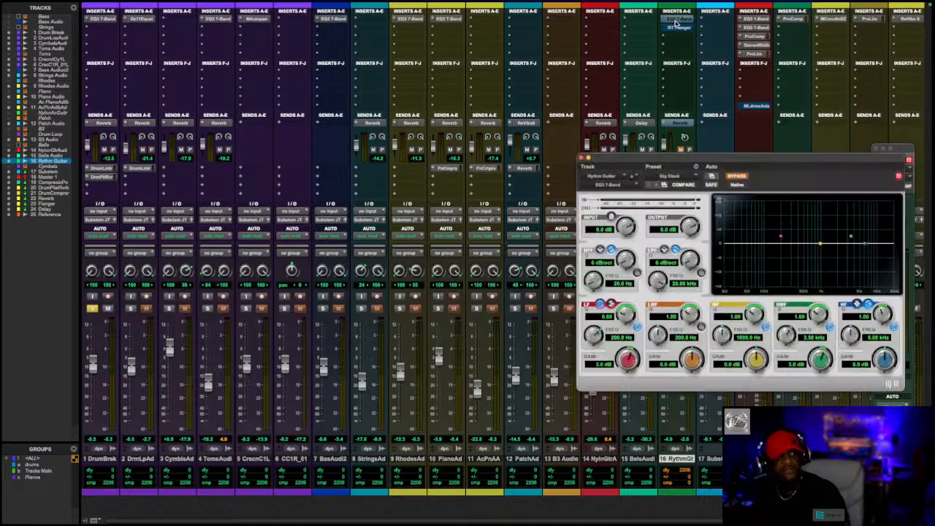
drag(747, 159, 644, 90)
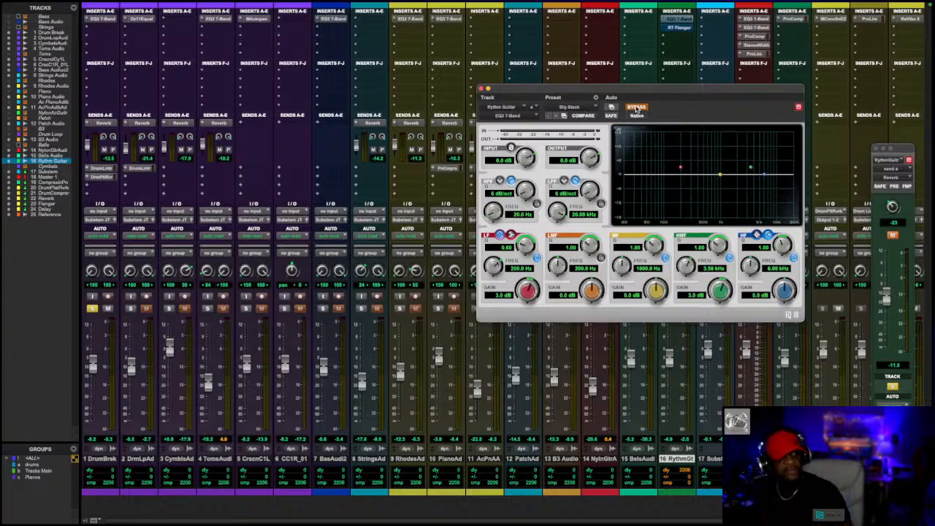
click(636, 108)
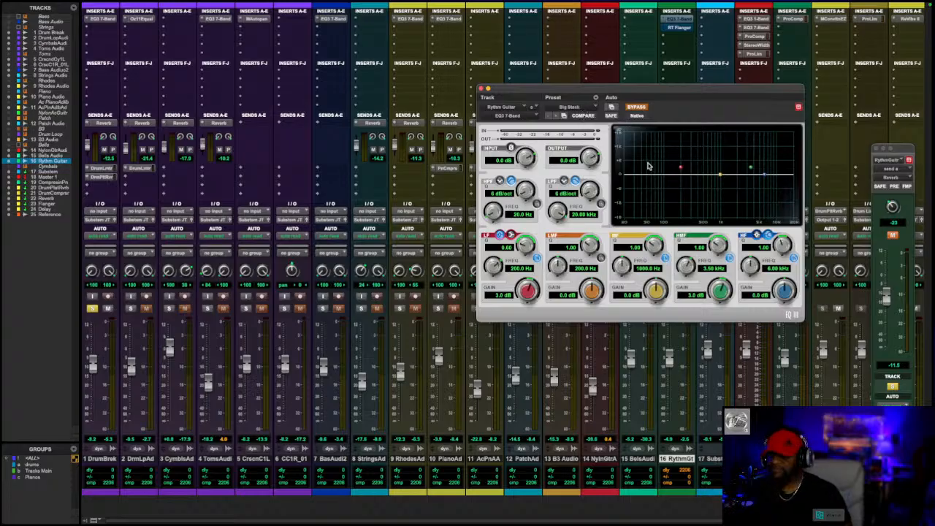
click(640, 106)
click(642, 108)
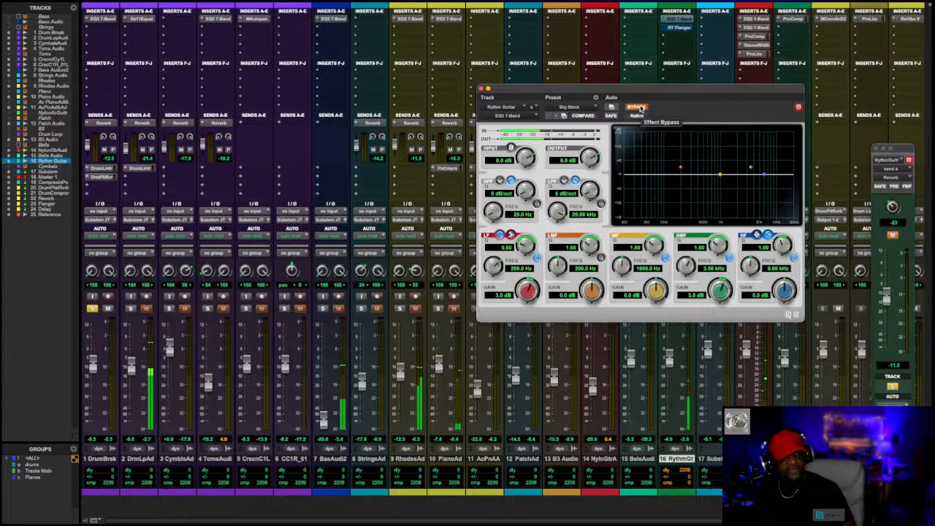
click(640, 108)
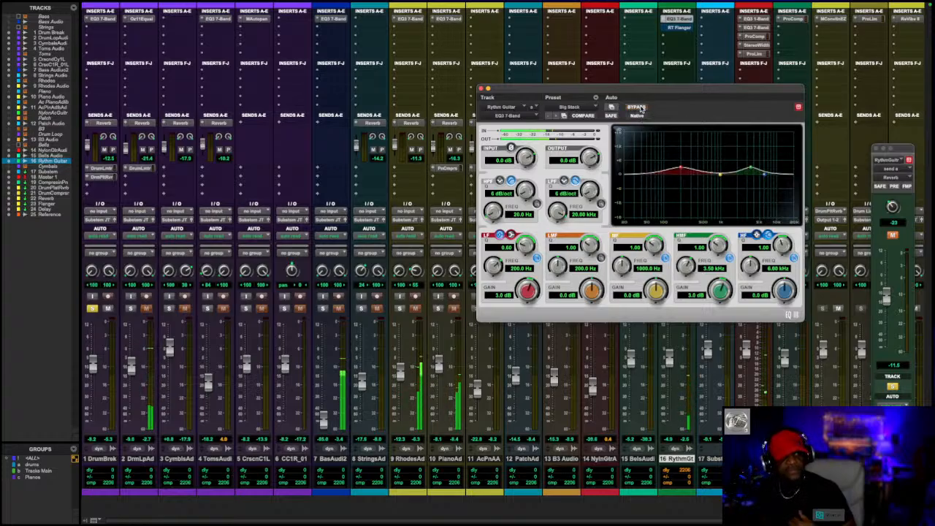
click(640, 108)
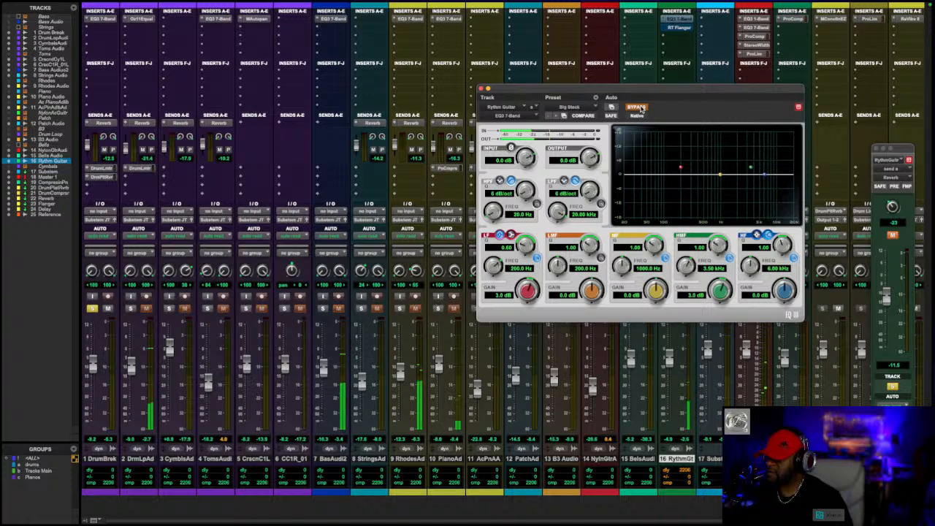
click(641, 108)
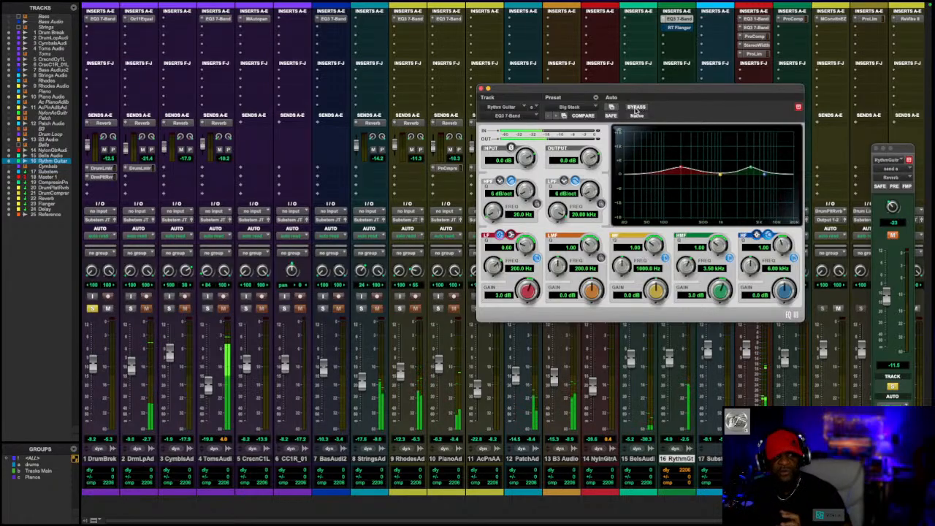
- Shift the Rythm Guitar EQ's LF boost to about 160 Hz, MF band to about 870 Hz and HF band to about 6.7 kHz
drag(661, 92, 434, 71)
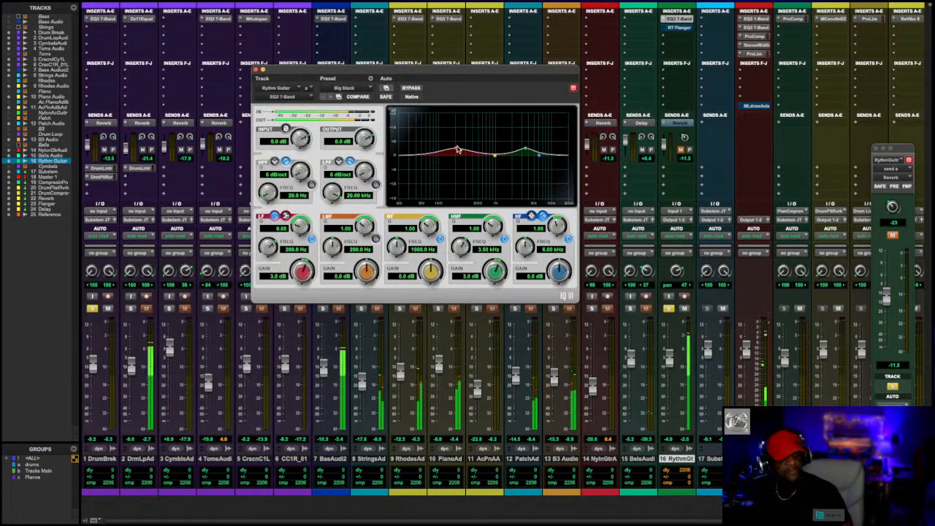
drag(458, 149, 448, 150)
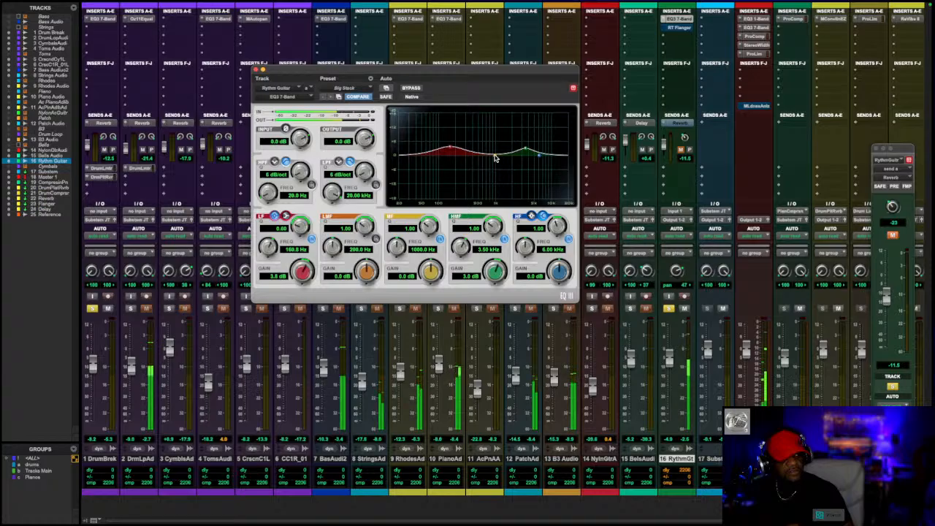
drag(494, 157, 491, 157)
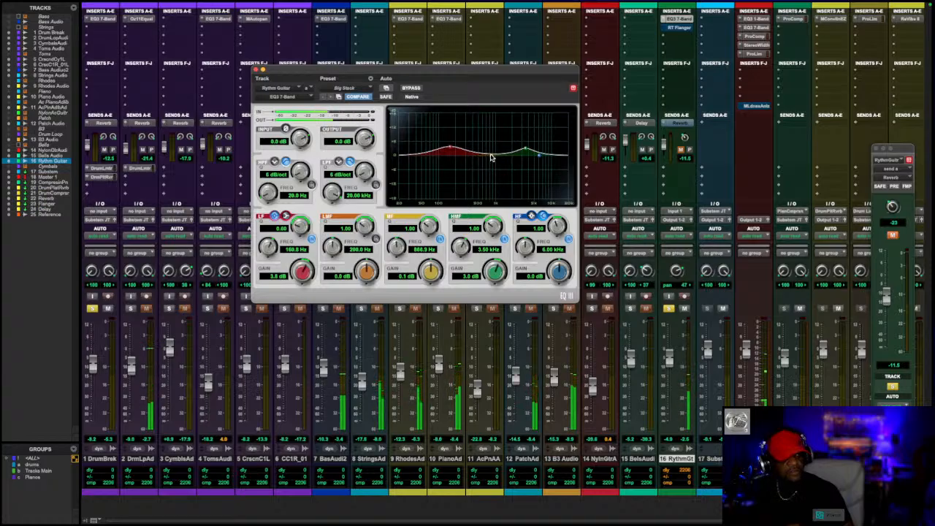
drag(537, 159, 542, 157)
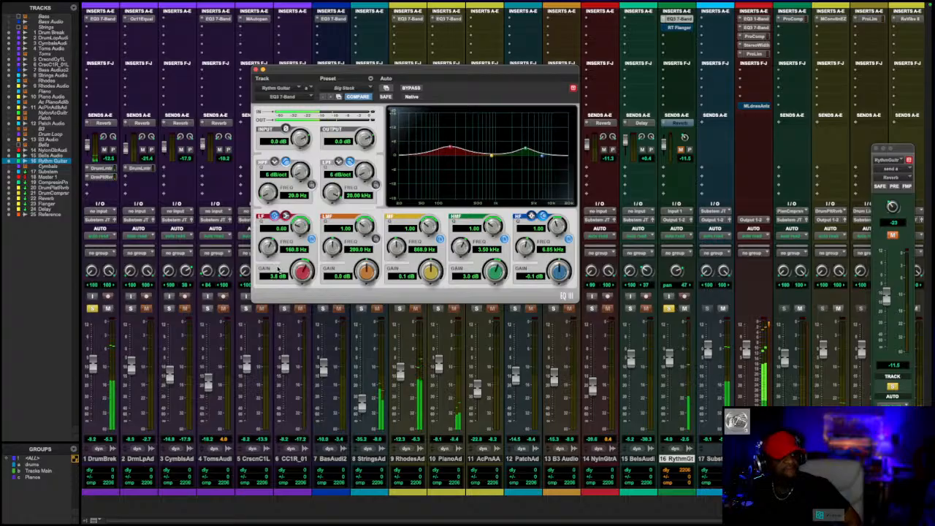
- Remove the solo from the Drum Break track and listen to the guitar in the mix
click(91, 310)
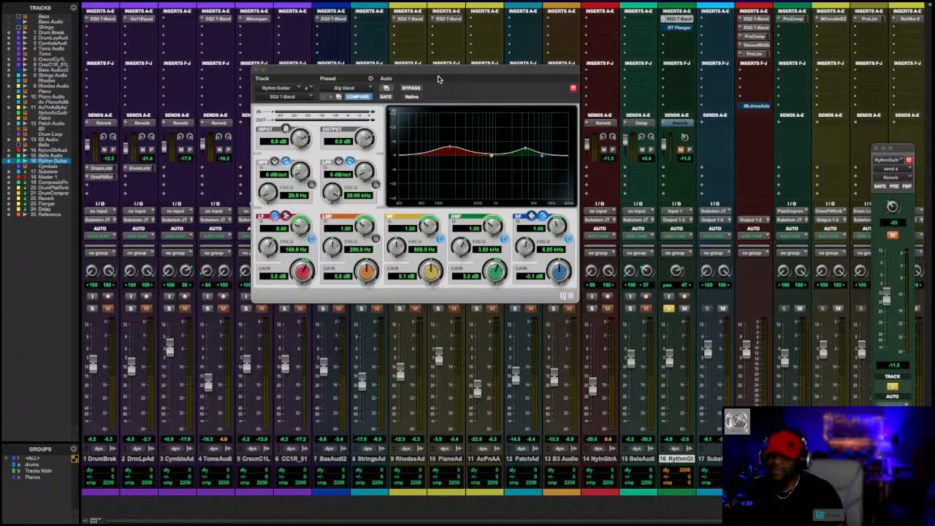
key(space)
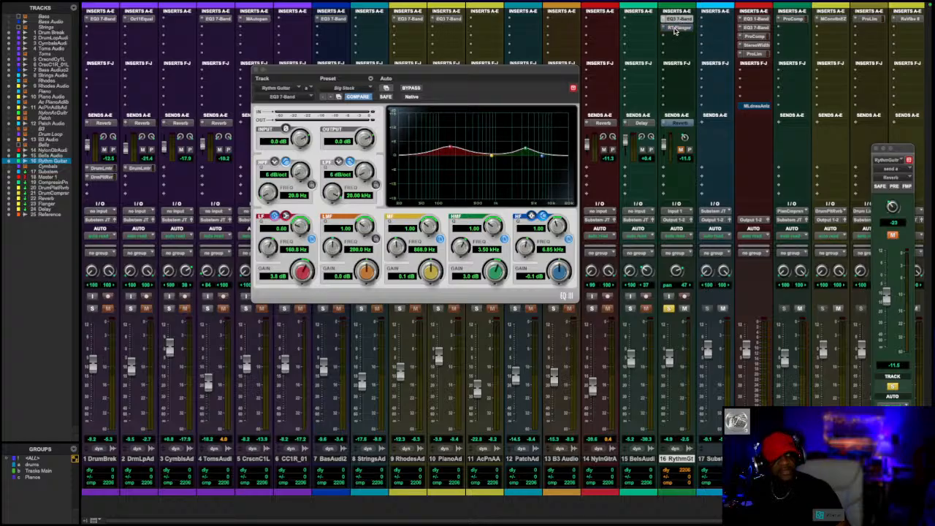
- Open the Rythm Guitar's Reel Tape Flanger and compare it bypassed and active during playback, ending with the effect active
click(675, 29)
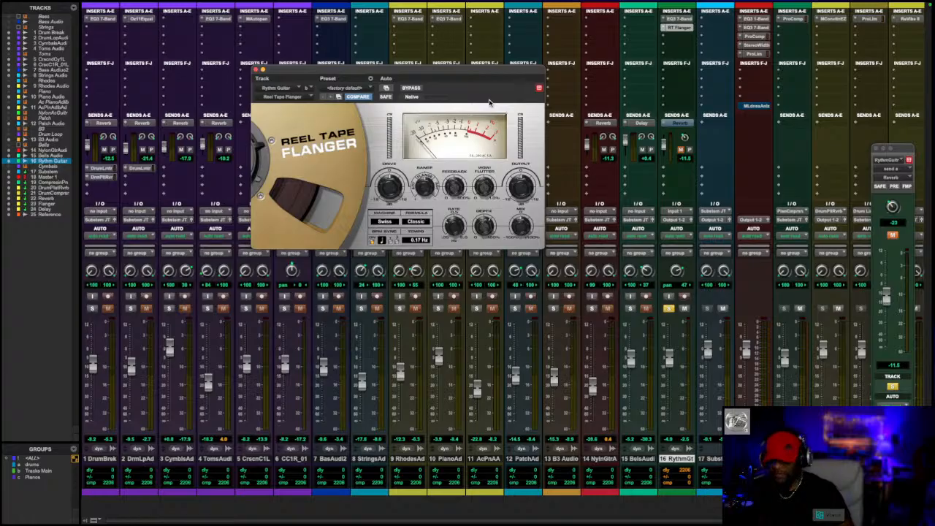
key(space)
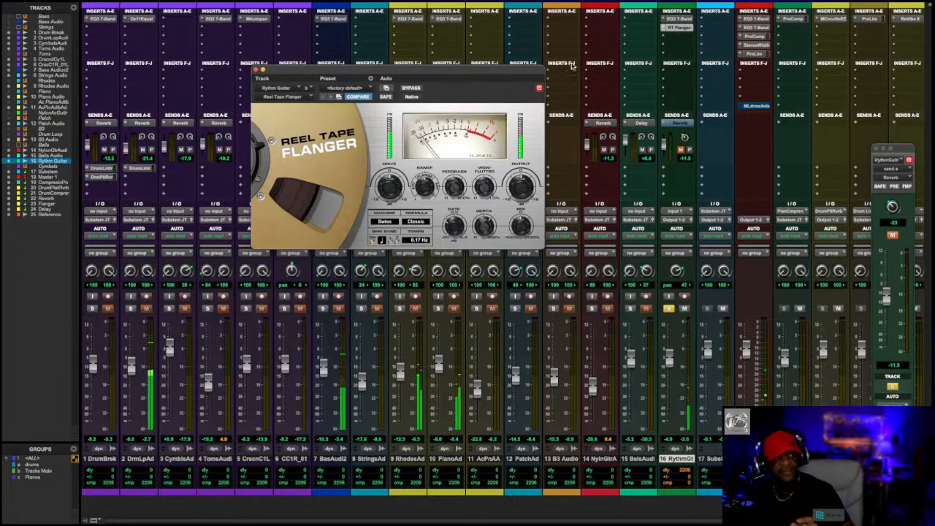
click(406, 89)
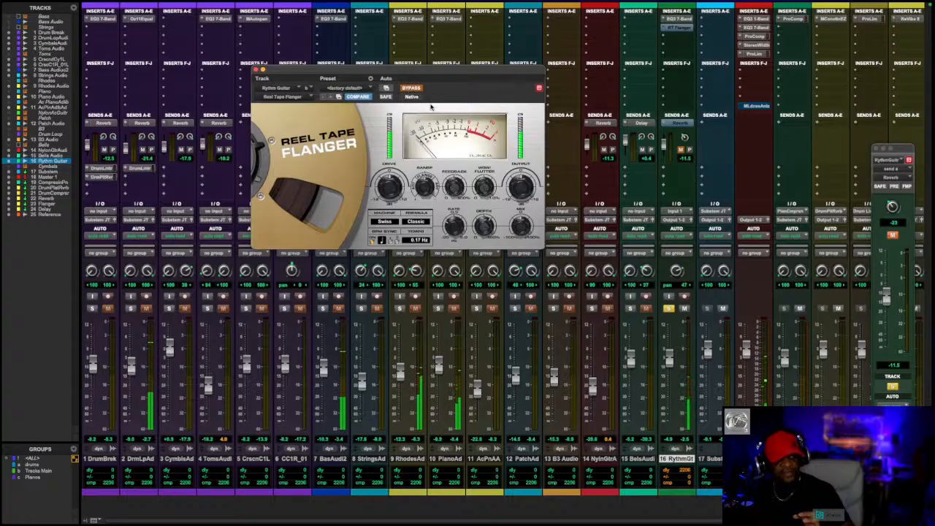
click(414, 90)
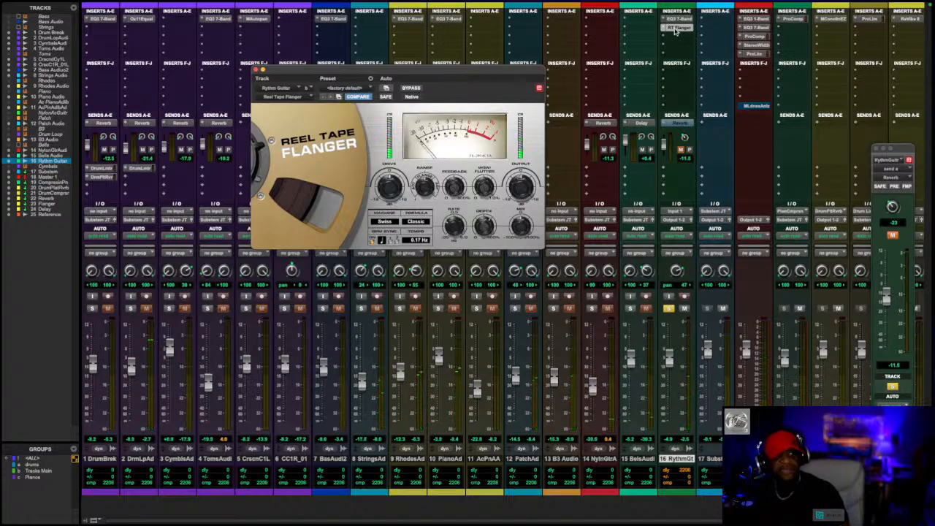
- Unmute the Rythm Guitar track's Reverb send and play the mix with the reverb active
click(677, 122)
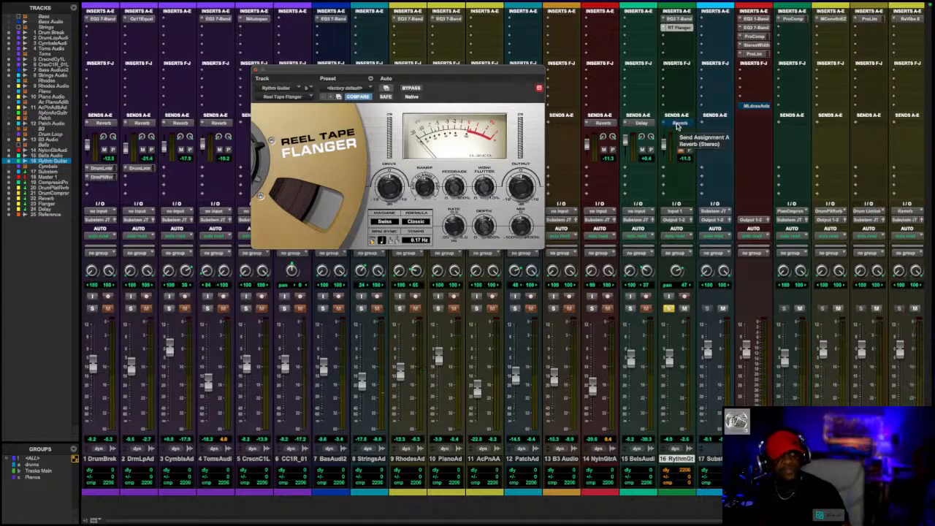
click(677, 122)
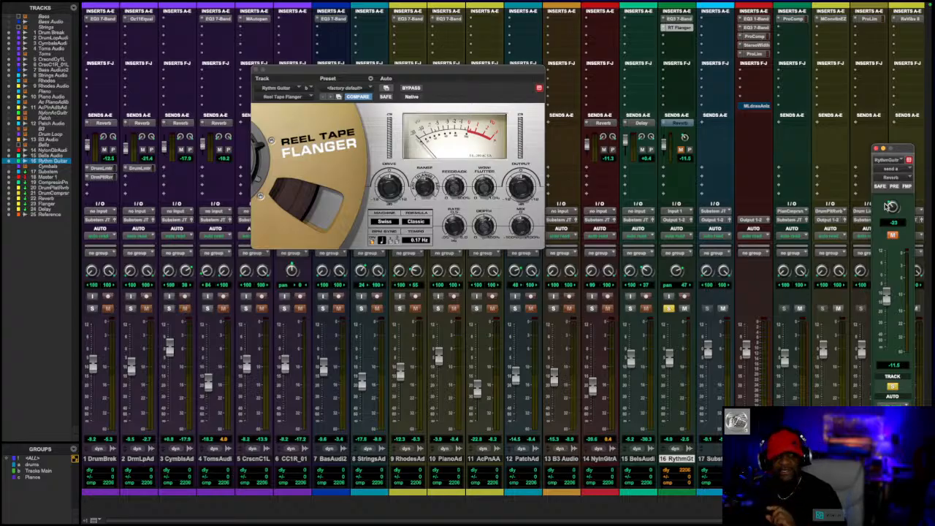
click(892, 235)
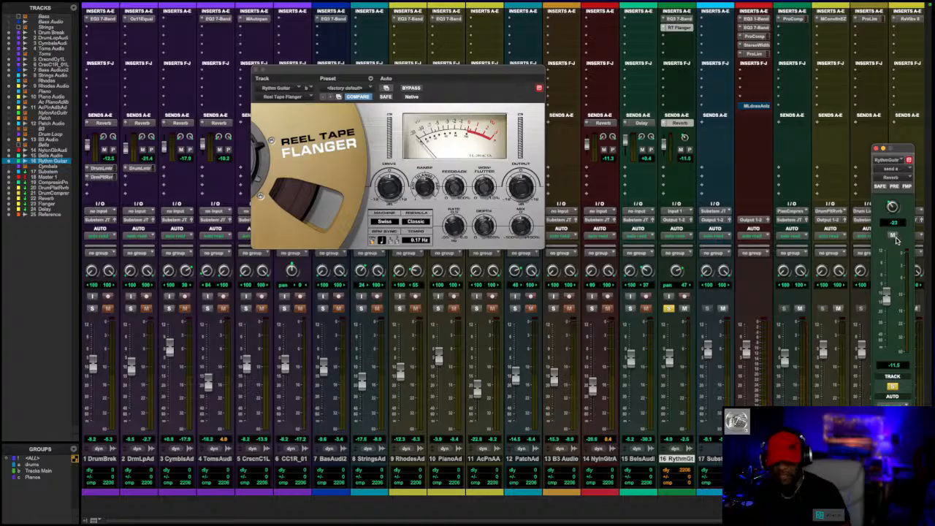
key(space)
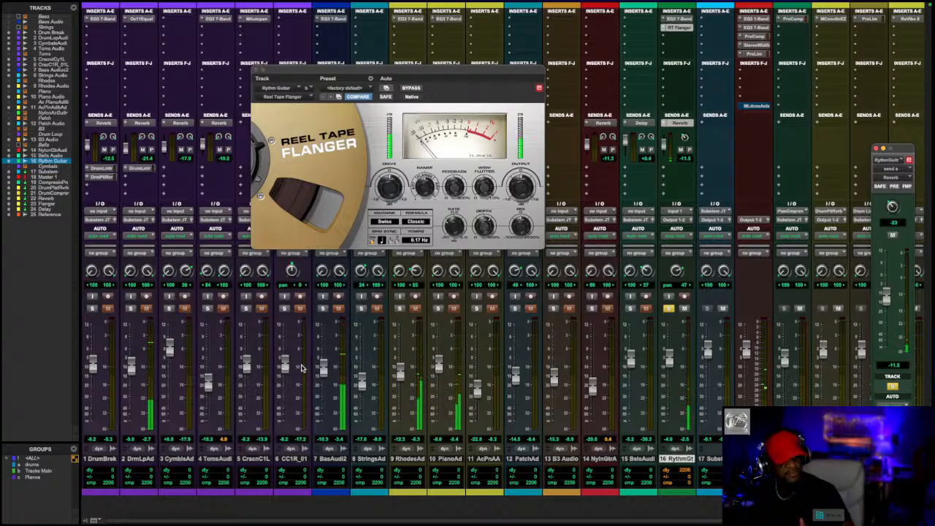
- Close the Reel Tape Flanger and Rythm Guitar Reverb send windows, ending in the Mix window
key(super+equal)
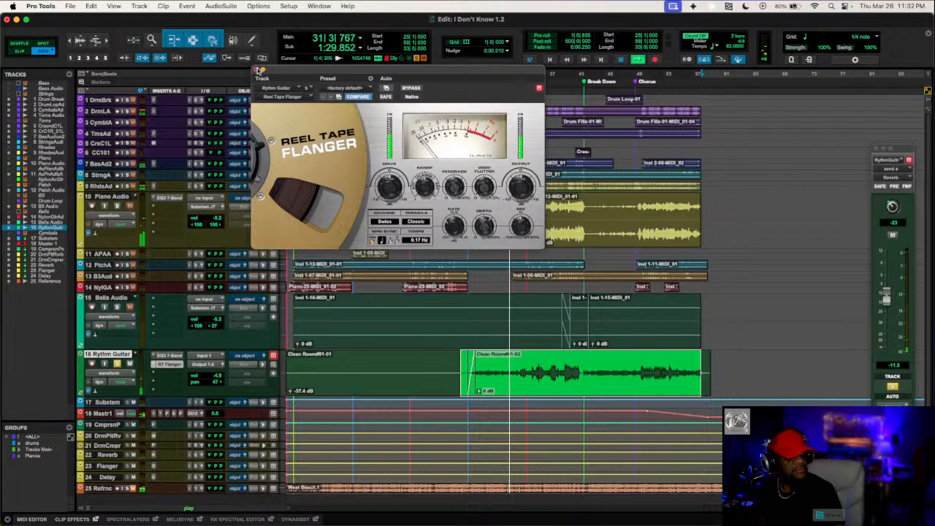
click(257, 70)
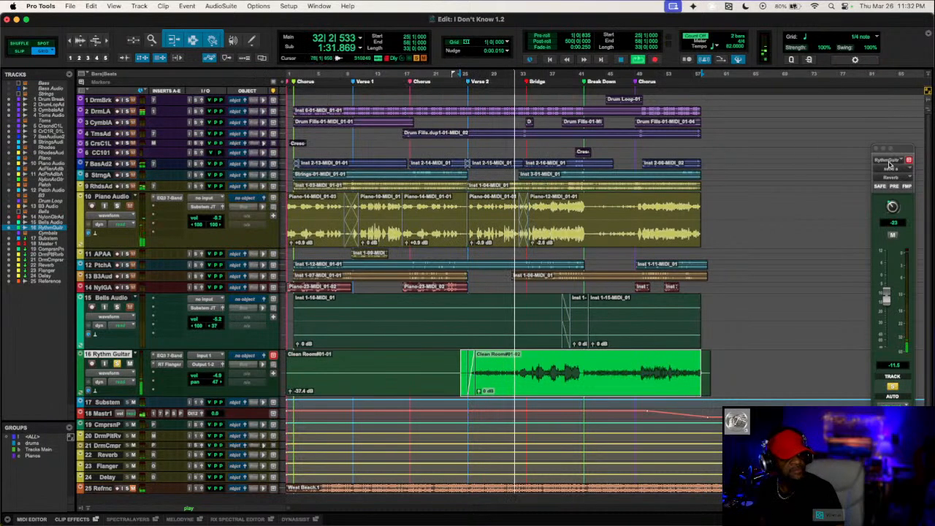
drag(903, 149, 816, 121)
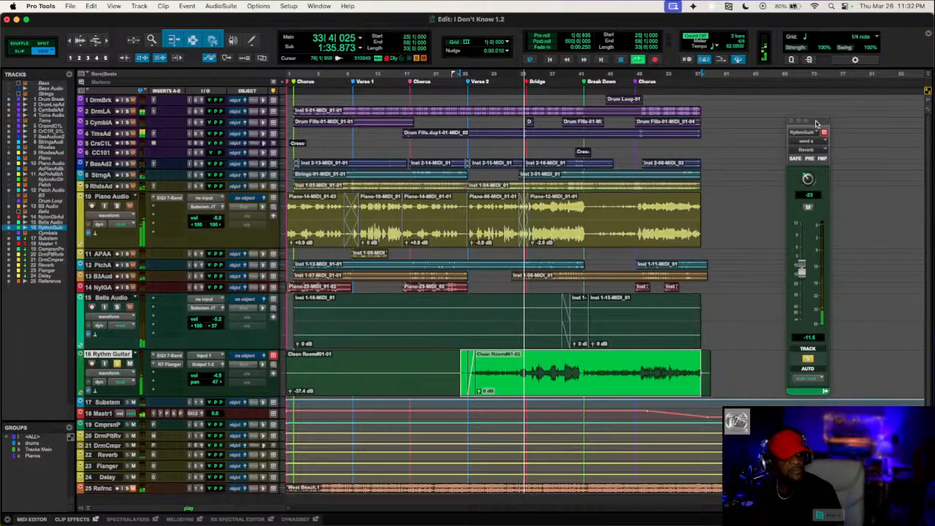
key(super+equal)
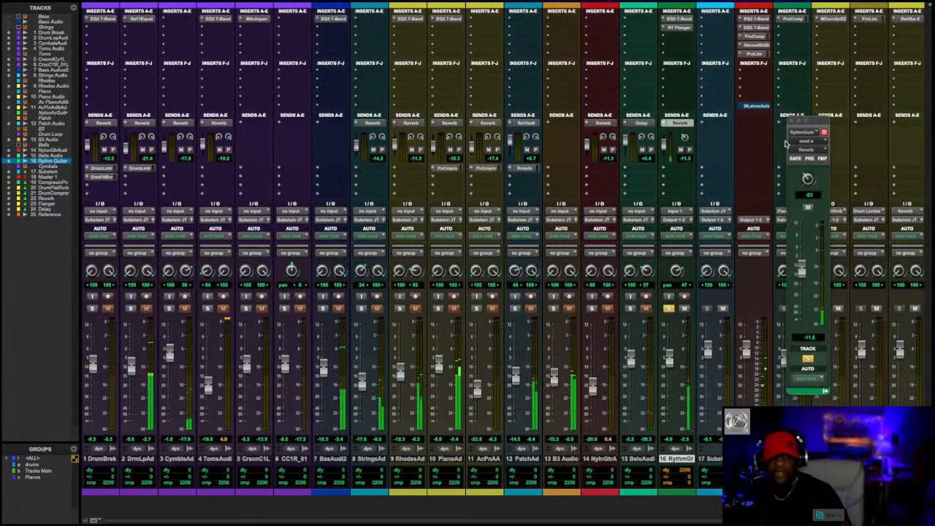
click(790, 122)
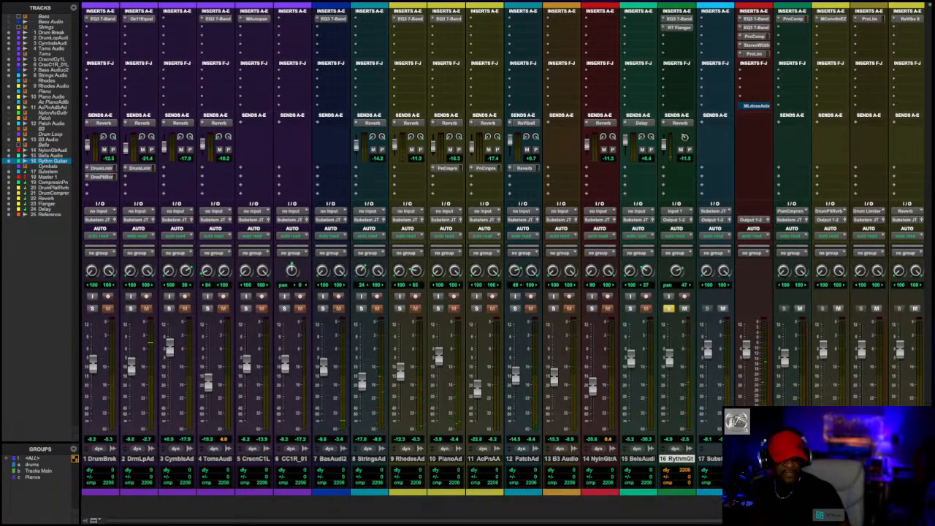
- Examine the ReVibe II settings on the Reverb aux track and close the plug-in window
scroll(707, 445, right, 2)
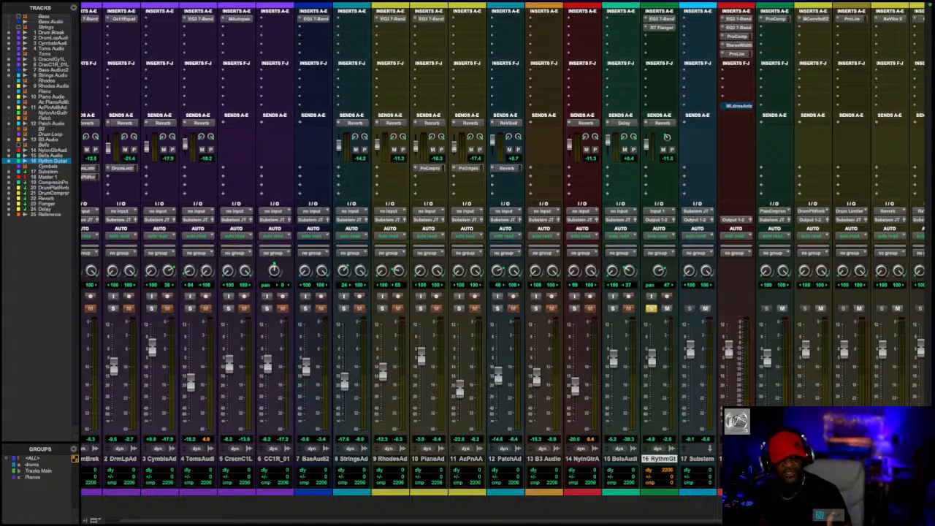
scroll(468, 292, right, 3)
scroll(502, 252, left, 1)
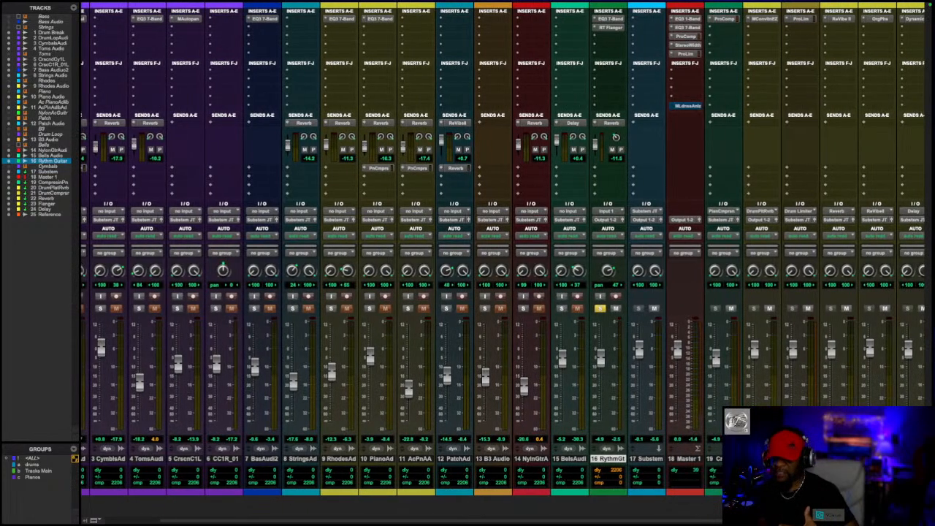
scroll(467, 292, right, 1)
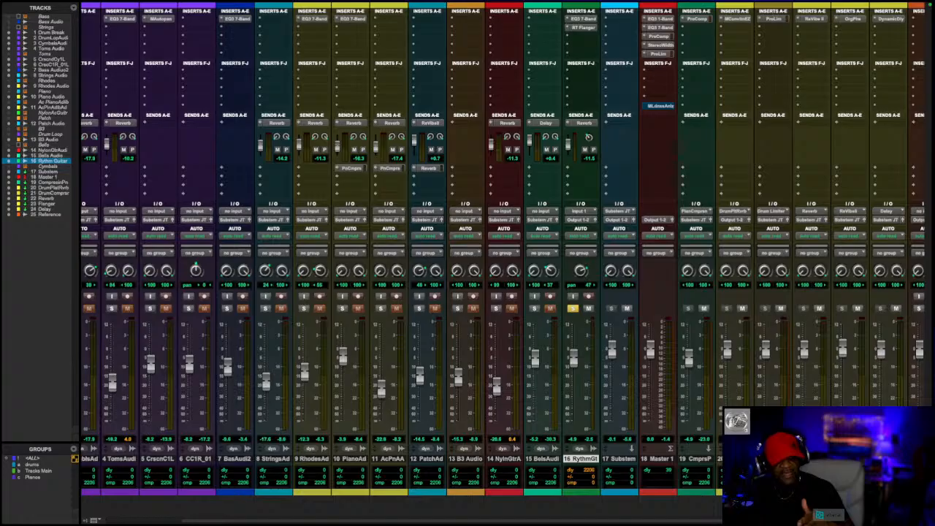
scroll(502, 249, right, 1)
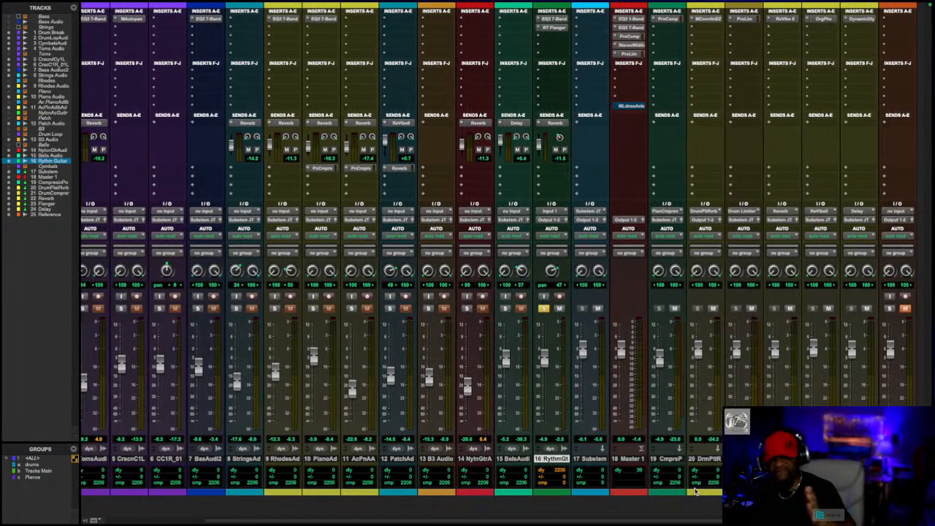
drag(693, 523, 666, 523)
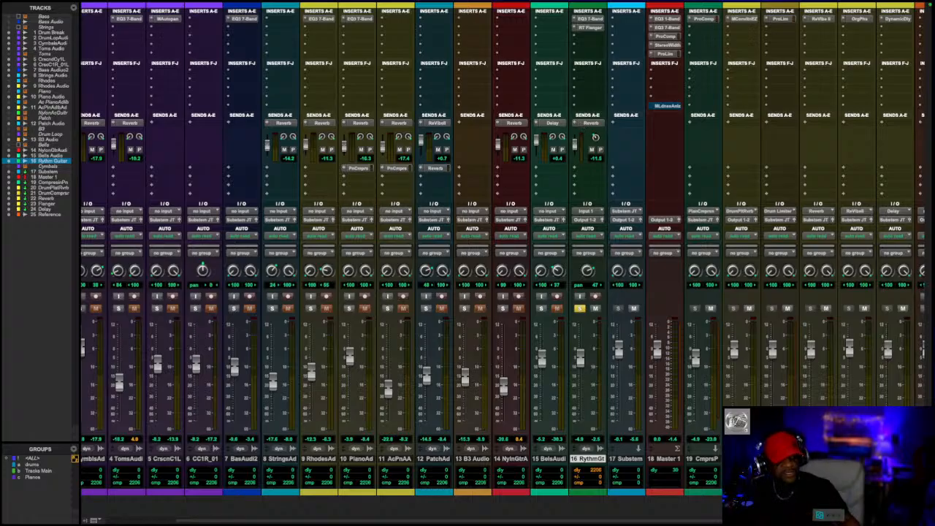
scroll(504, 252, right, 2)
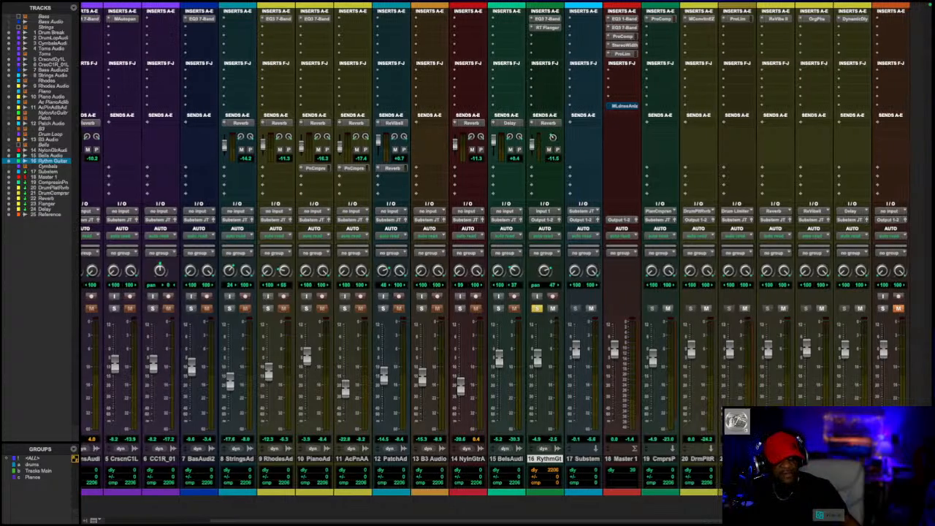
click(772, 21)
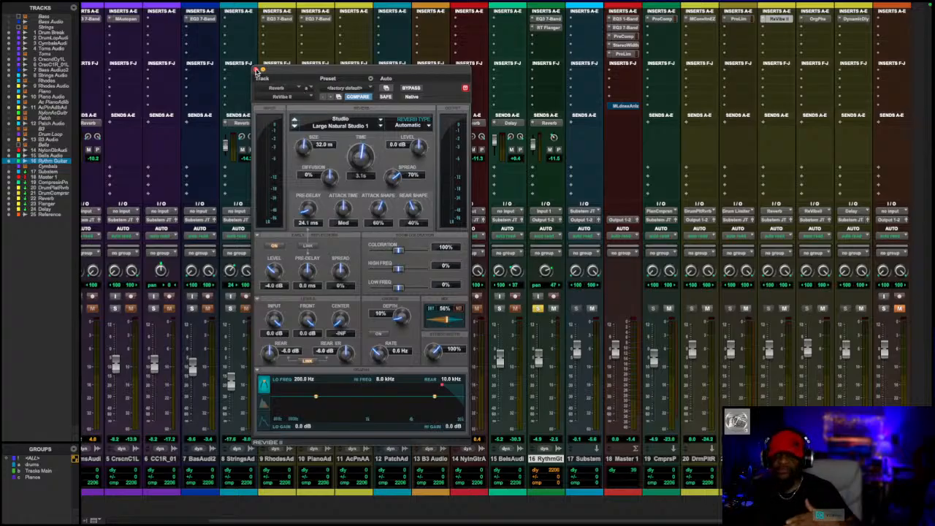
click(255, 71)
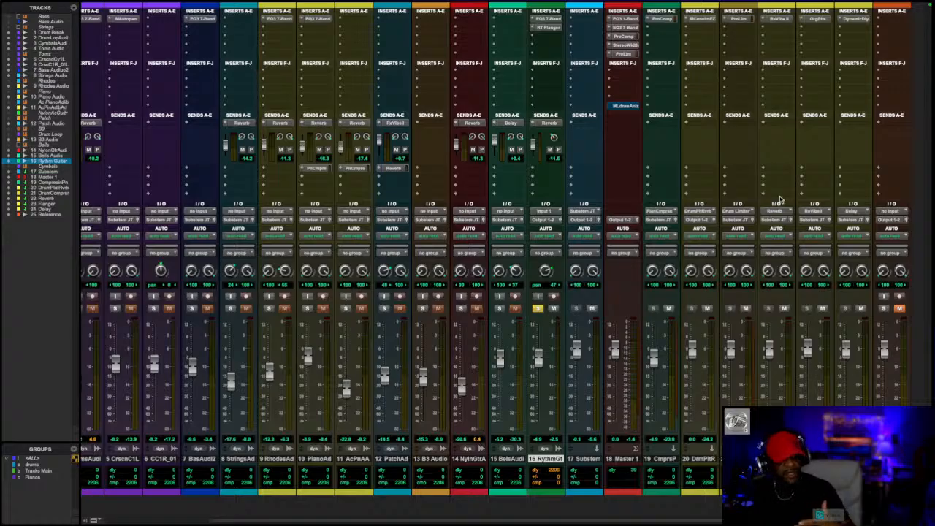
click(777, 22)
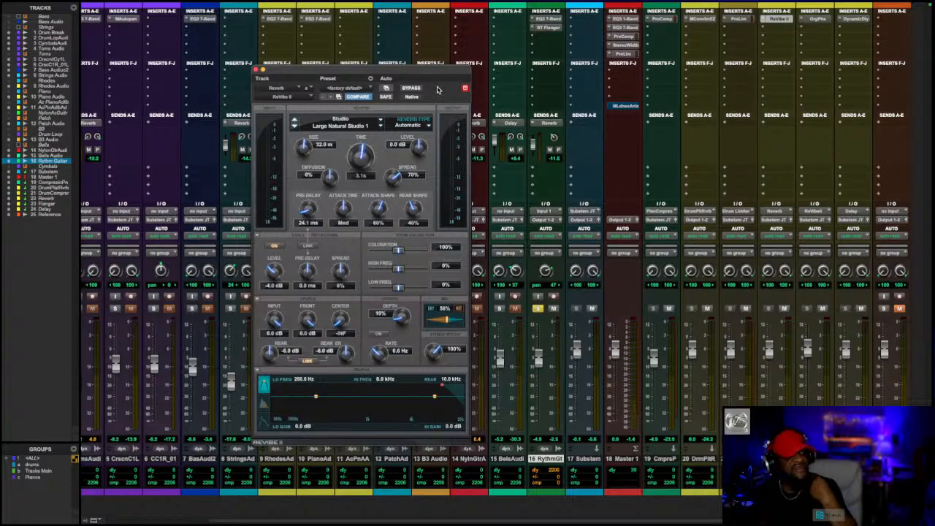
click(257, 70)
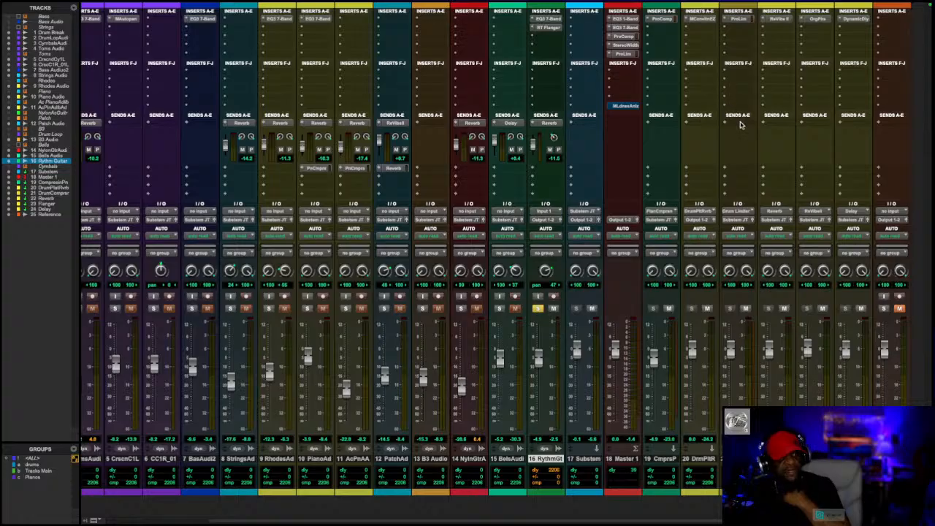
- Check the audio input path choices of the Reverb aux track, leaving the assignment as it is
click(774, 214)
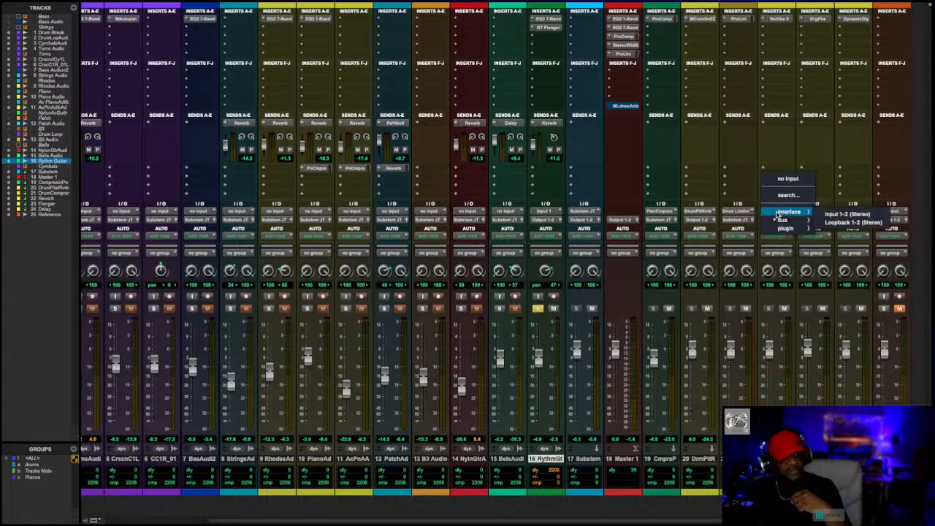
mouse_move(779, 223)
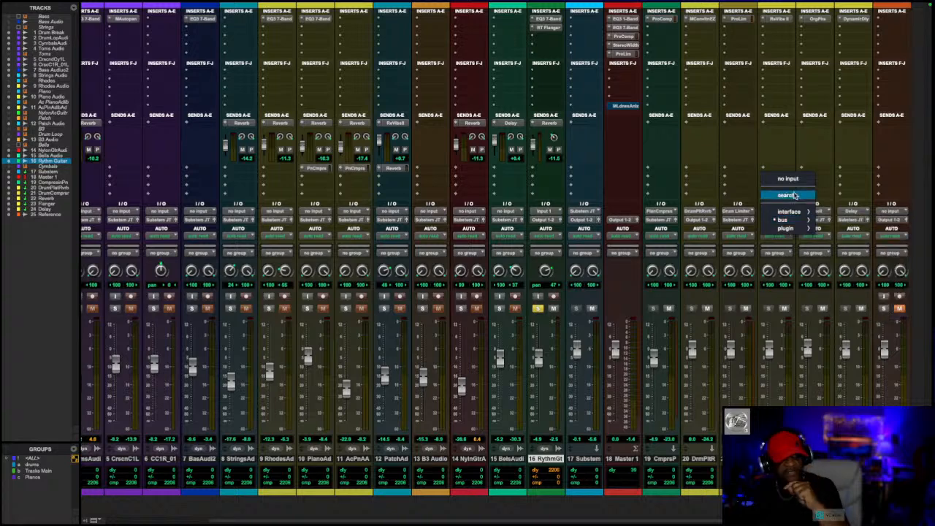
click(770, 140)
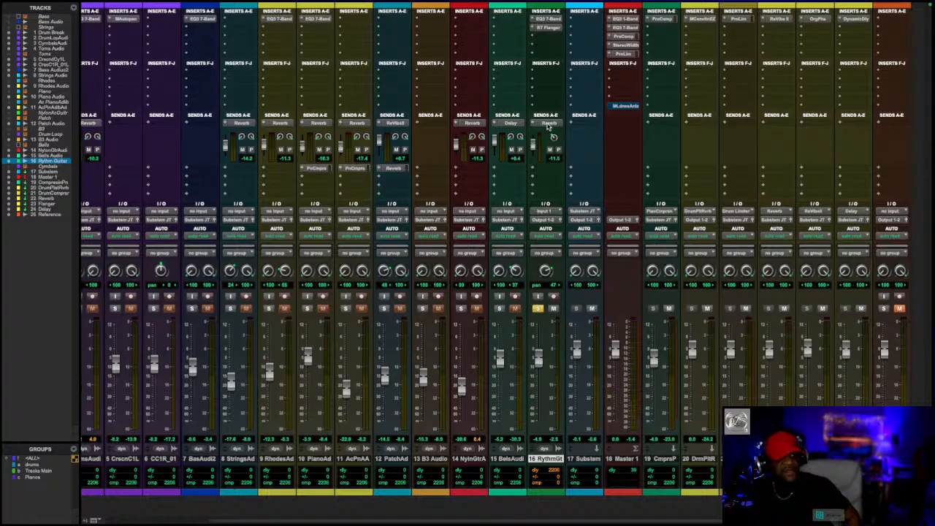
- Open the Rythm Guitar's Reverb send window and check the assignment choices for send A
click(543, 125)
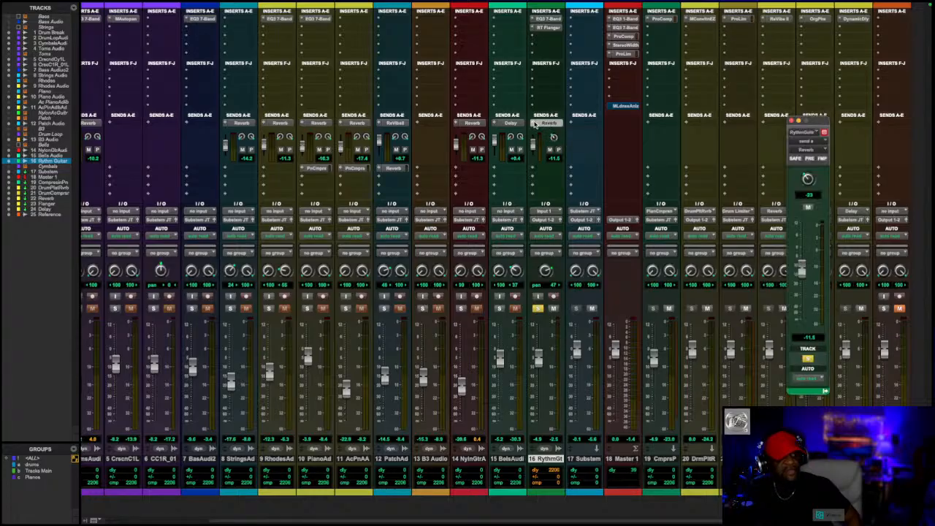
click(543, 125)
mouse_move(558, 132)
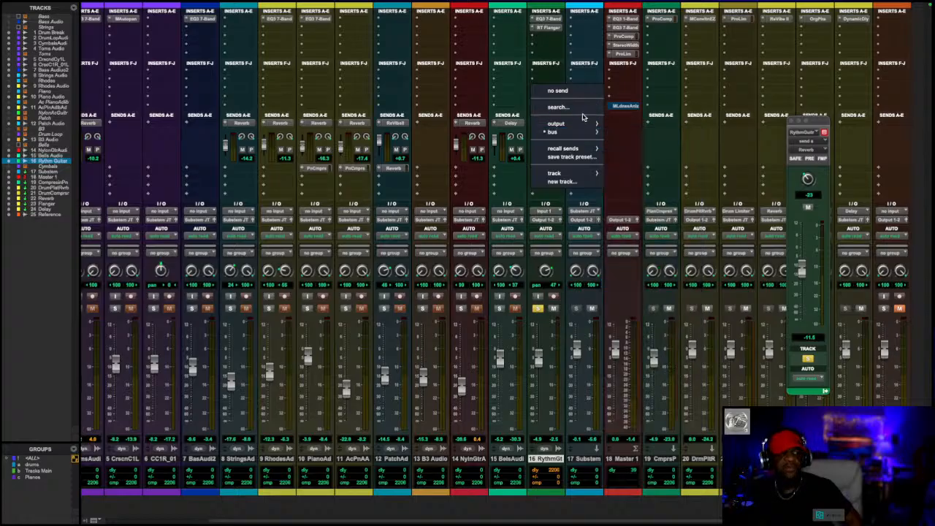
click(567, 508)
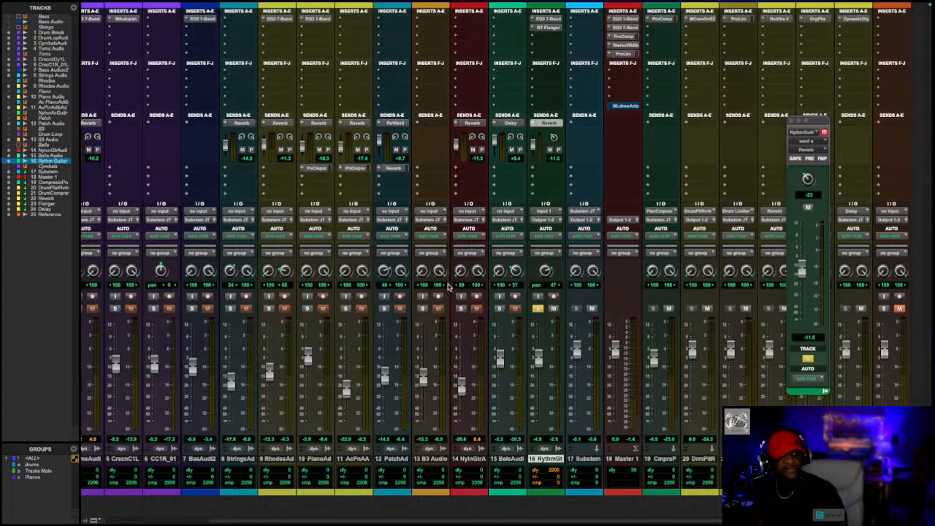
- Route the Rythm Guitar track's output to the Substem JT (Stereo) bus
click(545, 226)
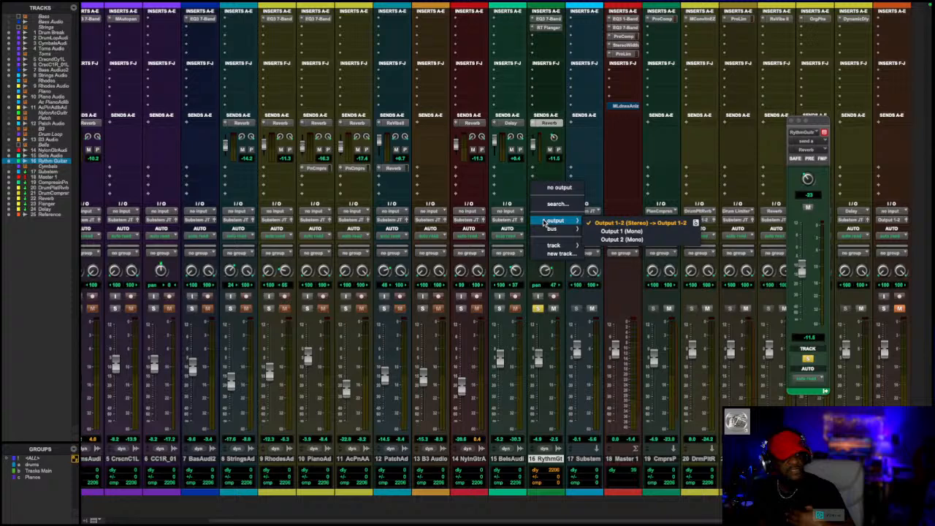
mouse_move(544, 231)
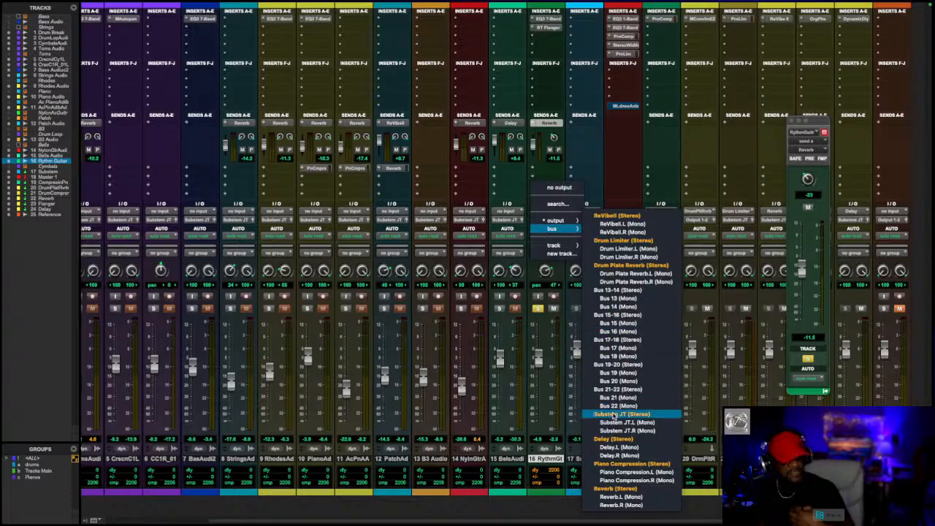
click(614, 414)
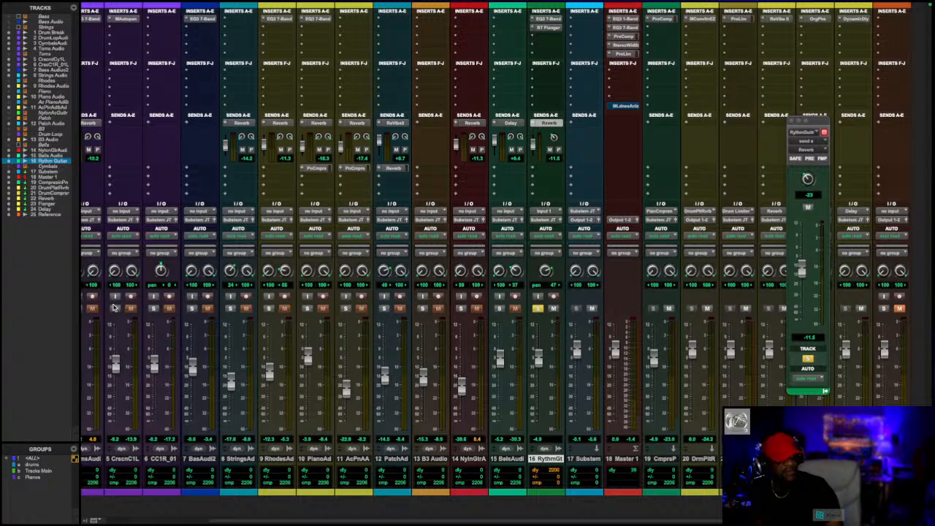
- Solo the Rhodes Audio, Drum Break and Strings Audio tracks and play them together with the Rythm Guitar
drag(311, 520, 202, 516)
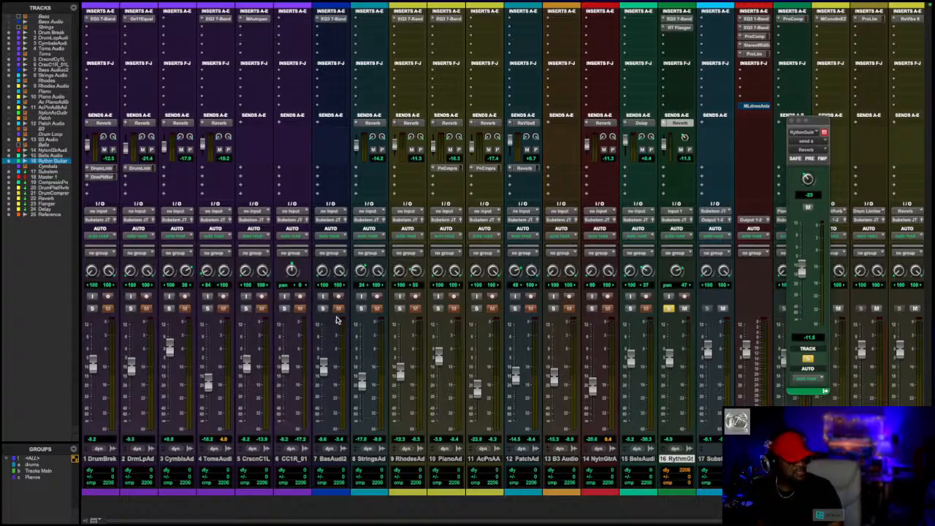
click(398, 309)
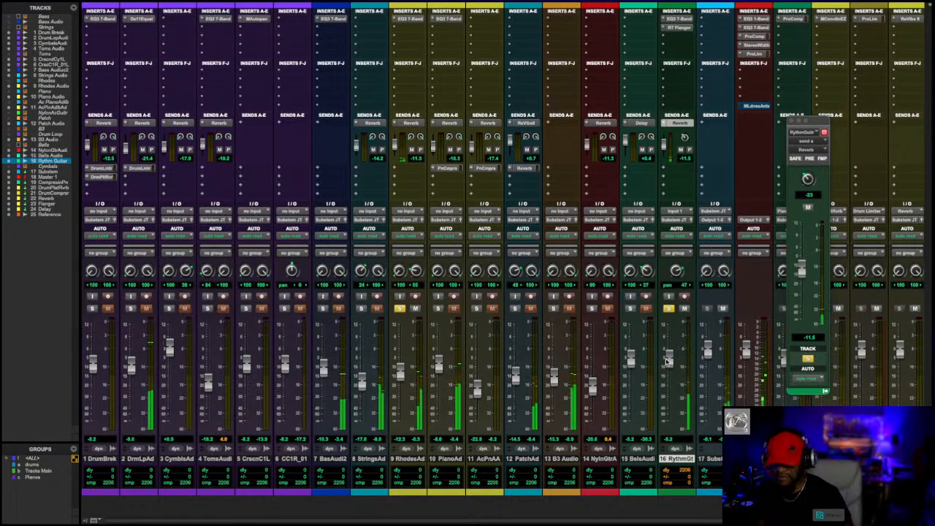
click(92, 308)
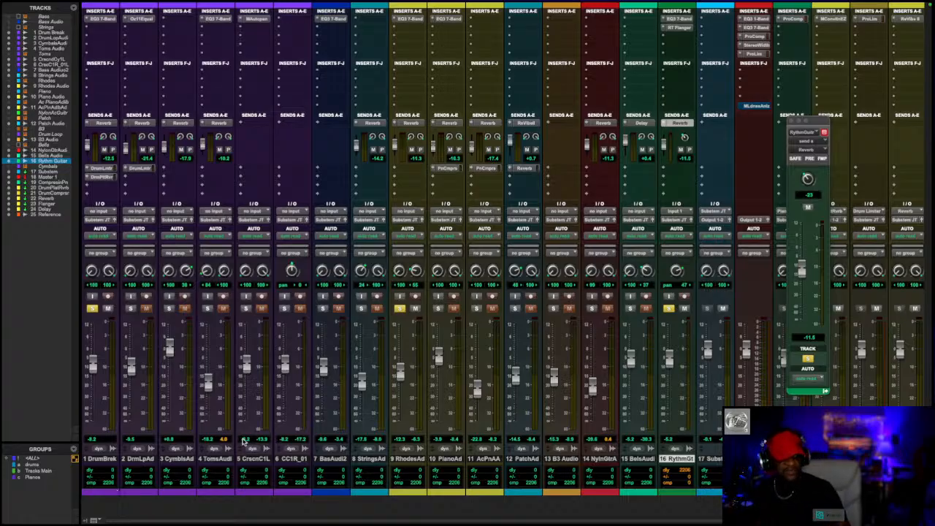
click(361, 309)
key(space)
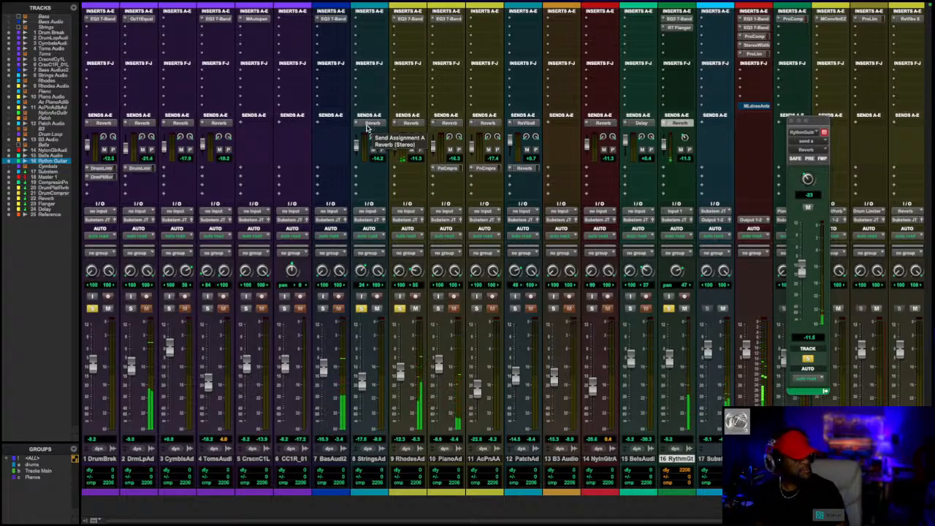
- Select the Strings Audio track in the Edit window and lower the Rythm Guitar's volume to about -8.4 dB in the Mix window
key(super+equal)
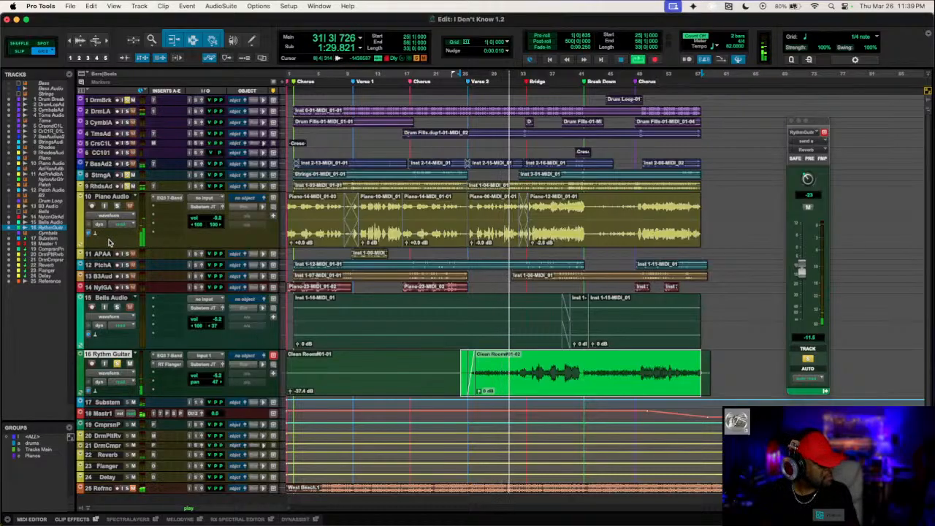
click(102, 176)
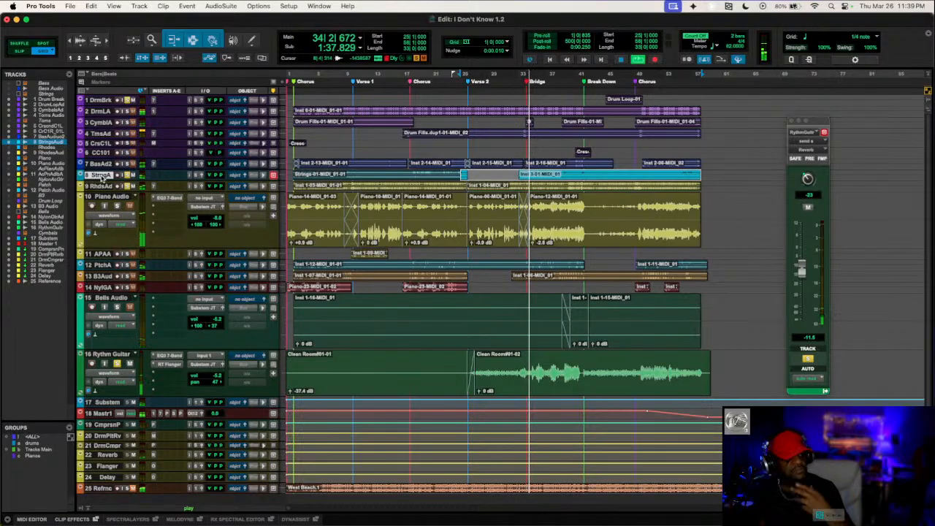
key(super+equal)
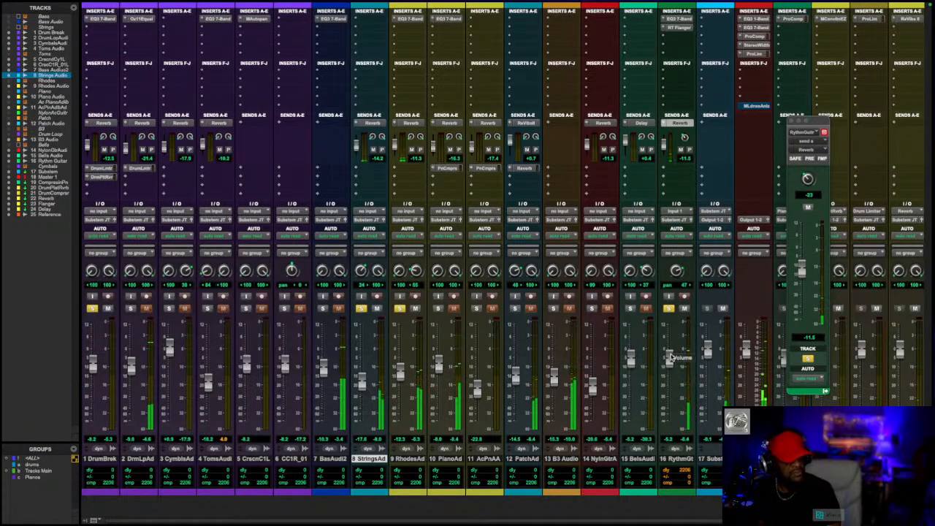
drag(669, 360, 669, 368)
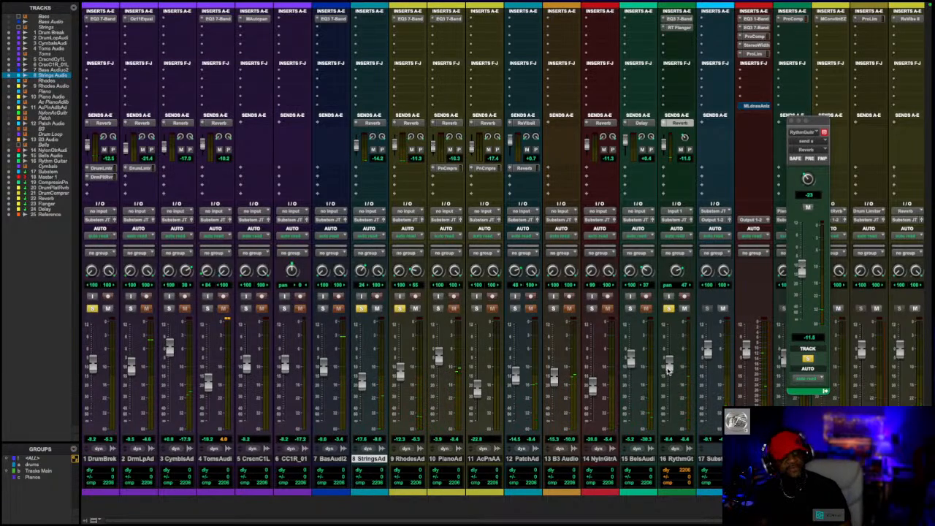
click(357, 21)
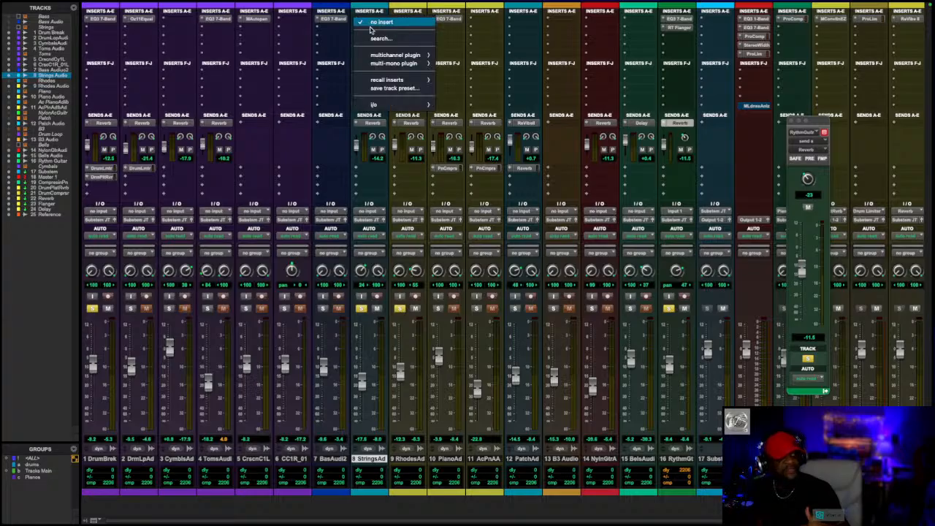
mouse_move(376, 57)
mouse_move(474, 62)
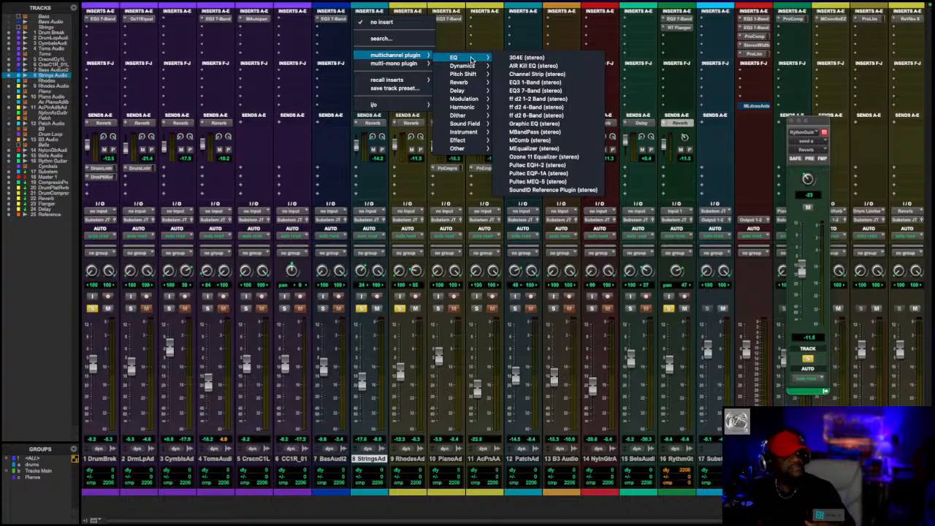
click(362, 6)
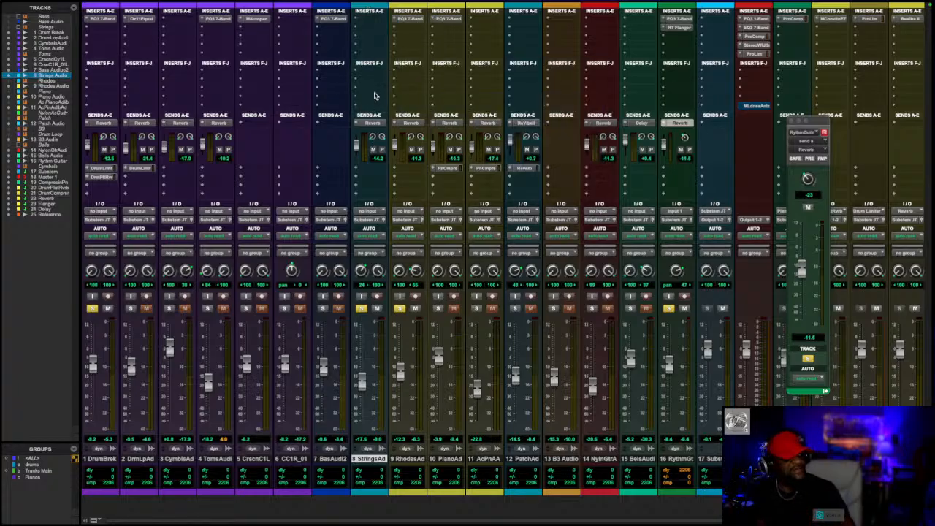
- Insert a stereo EQ3 7-Band on the Strings Audio track and boost its HF band by about 5.9 dB at 6.20 kHz
click(356, 21)
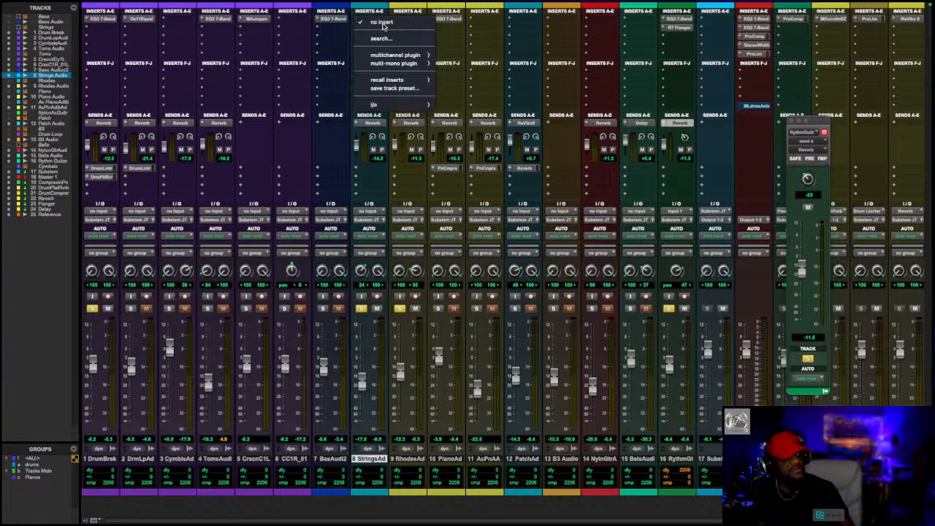
mouse_move(387, 55)
mouse_move(465, 58)
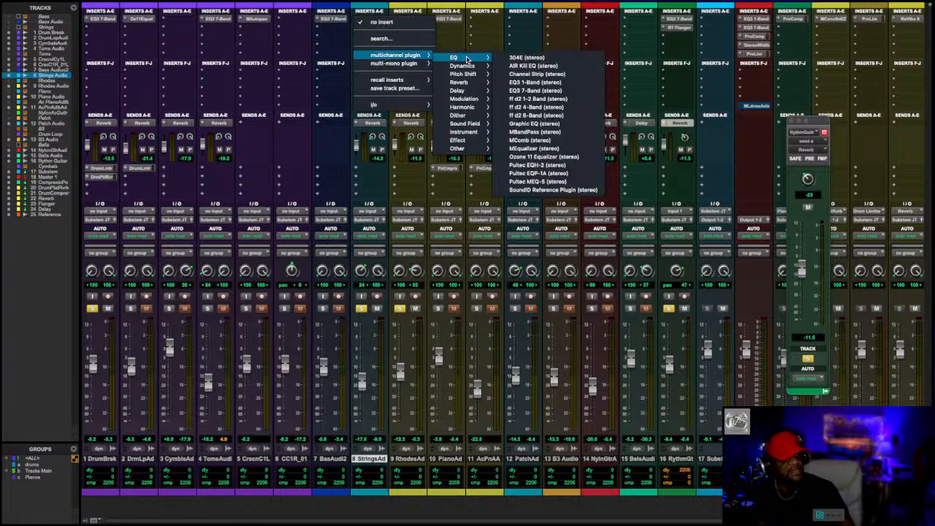
click(533, 90)
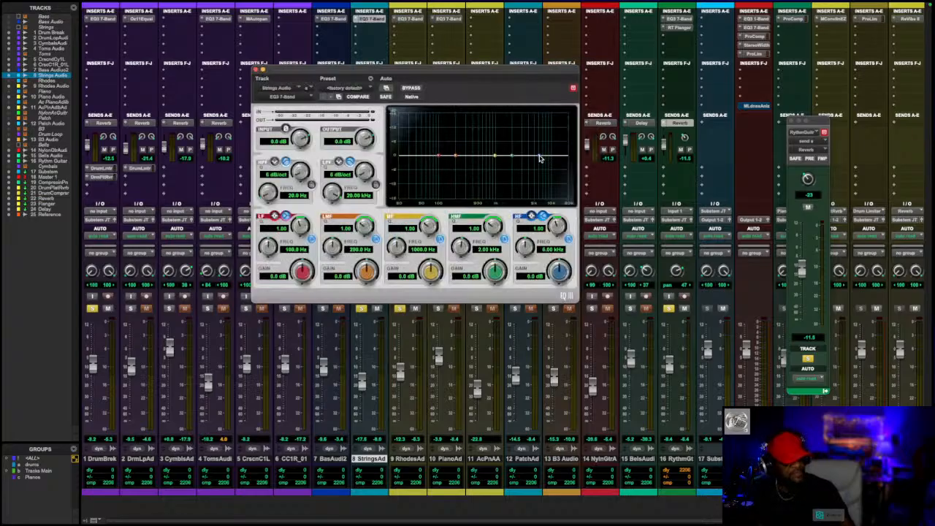
drag(540, 157, 540, 141)
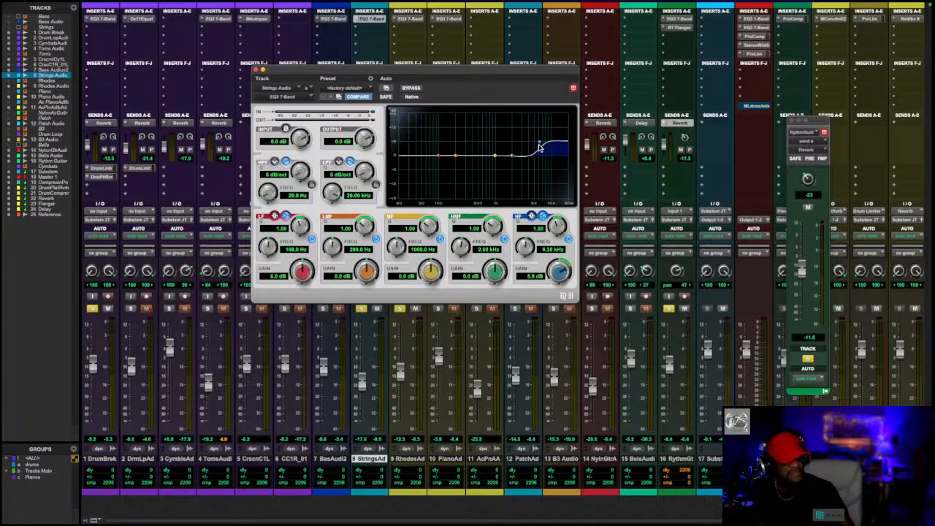
- Remove the solo from the Drum Break and Rhodes Audio tracks and listen to the strings with the guitar
click(92, 308)
click(400, 308)
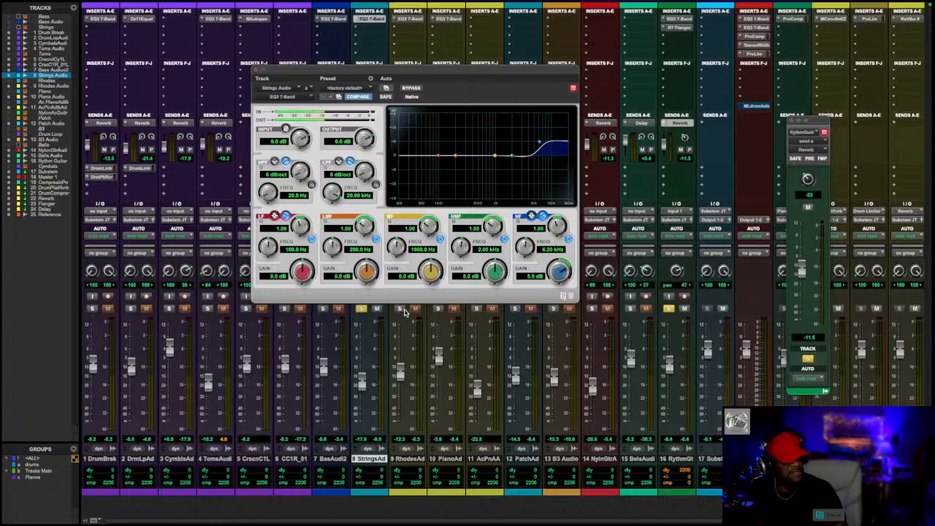
- Compare the Strings Audio EQ bypassed and active during playback, leave it active and close its plug-in window
click(417, 89)
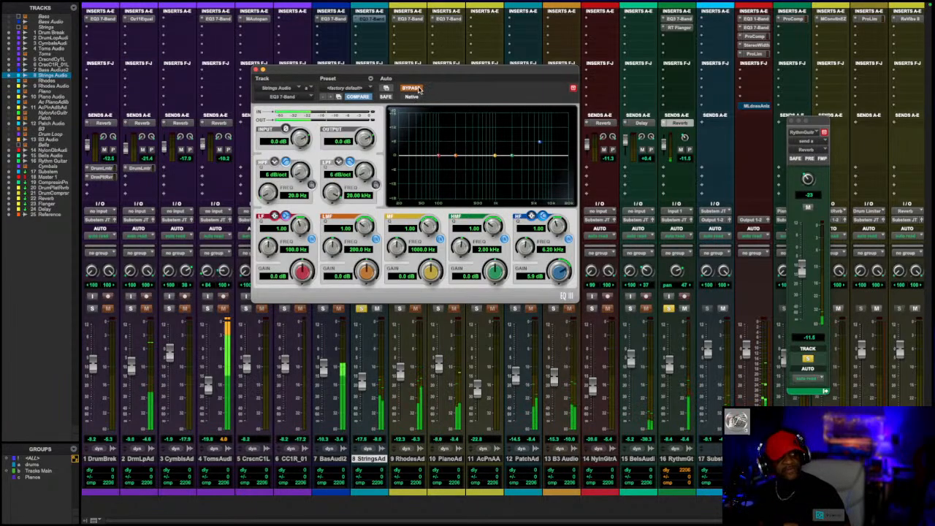
click(418, 88)
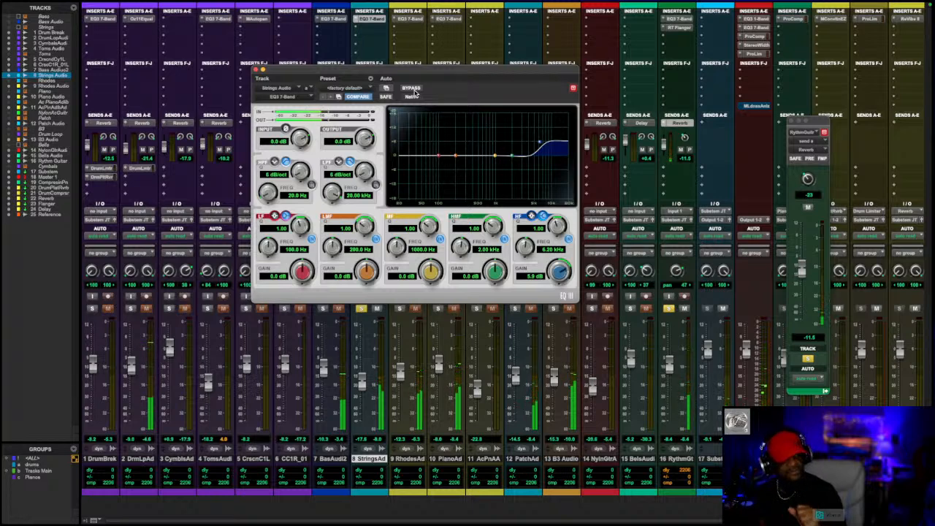
click(412, 89)
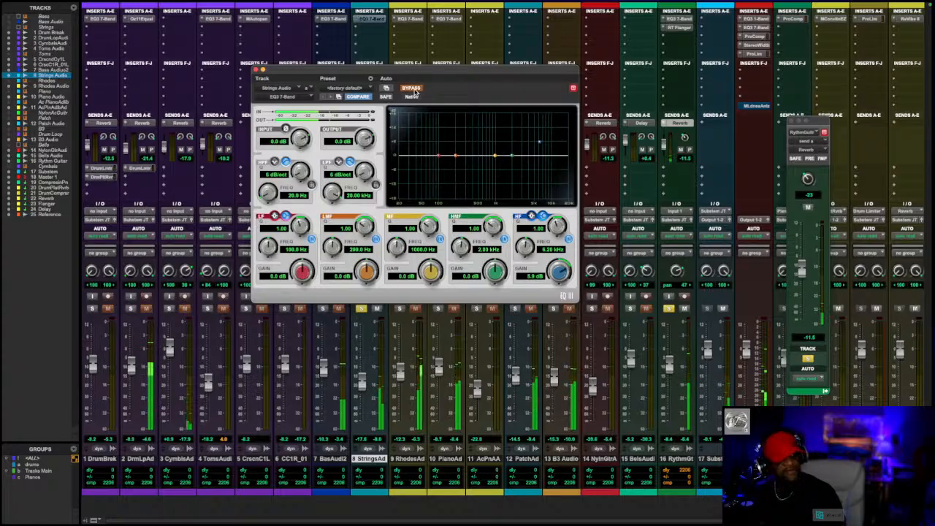
click(412, 88)
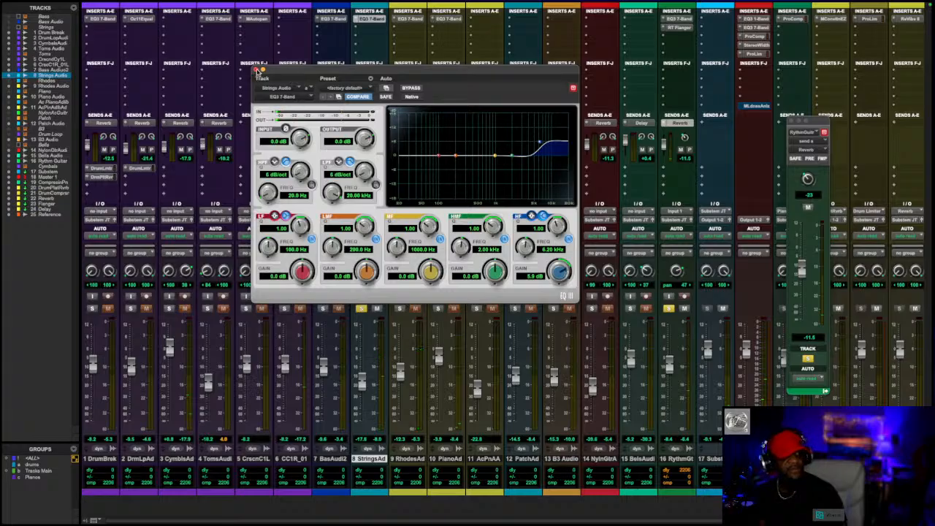
click(256, 70)
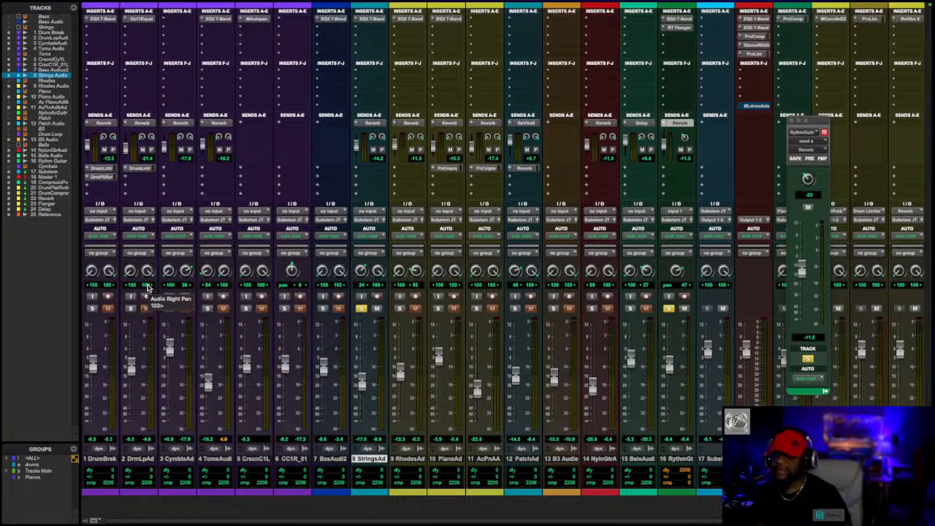
- Unsolo Strings Audio, audition the bass audio track with the Rythm Guitar, and swap the bass solo for Rhodes Audio during playback
click(361, 308)
click(323, 308)
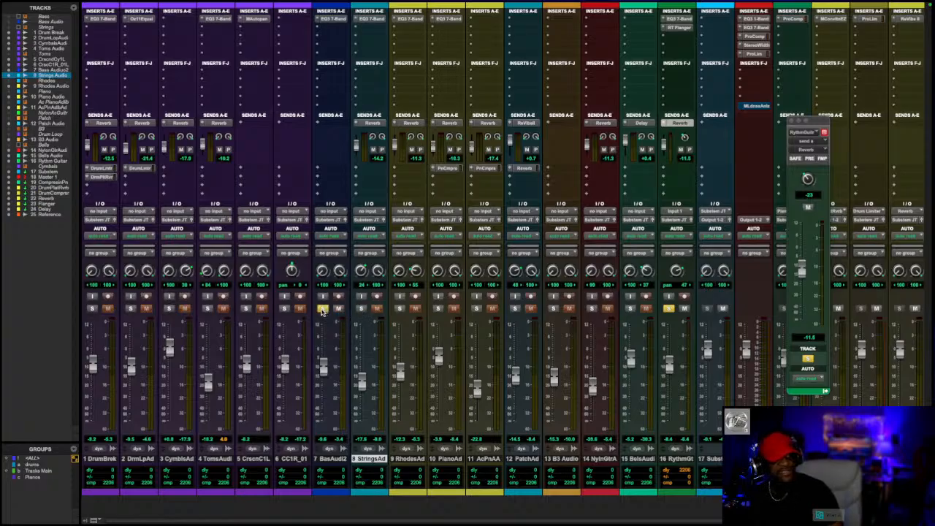
key(space)
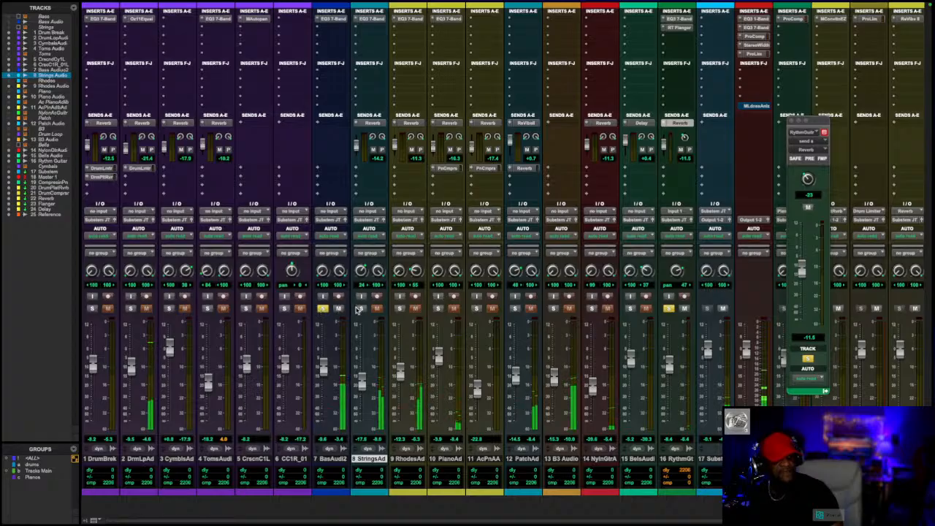
click(401, 309)
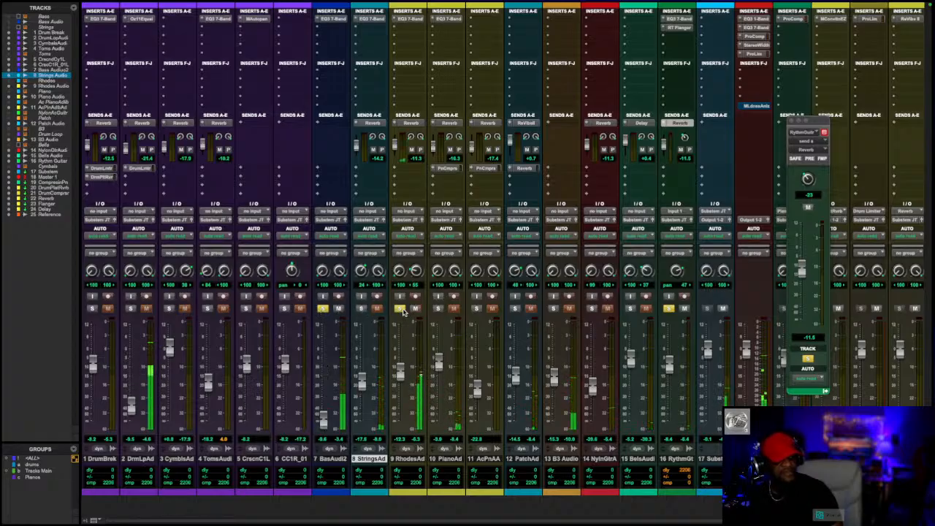
click(323, 309)
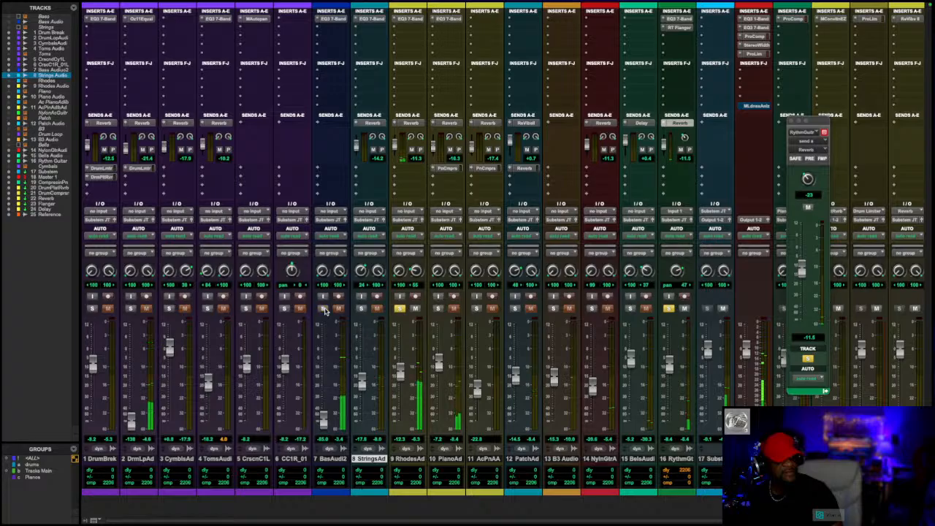